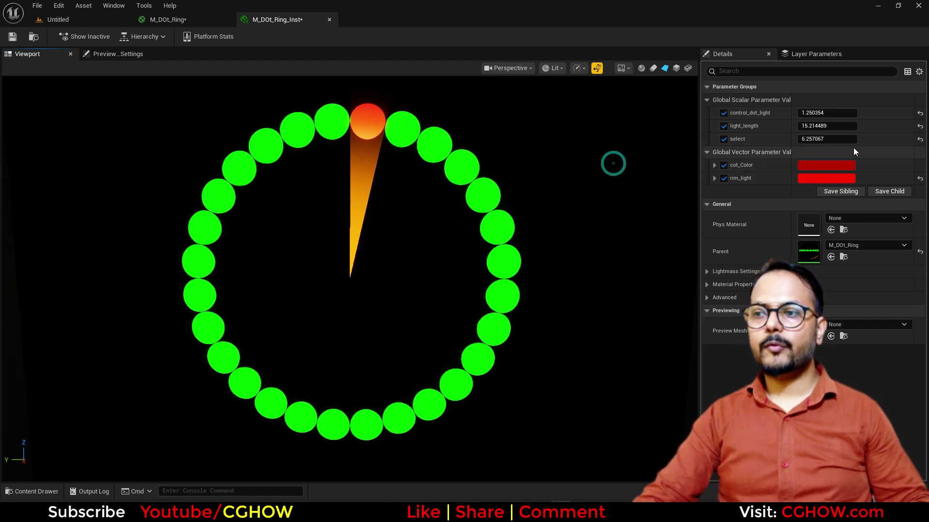
Step: Preview the dot ring and the five-dot row material instances by varying their select parameters, and browse the channel's video list
mouse_move(827, 125)
left_mouse_down()
mouse_move(841, 126)
mouse_move(819, 138)
mouse_move(828, 138)
mouse_move(816, 114)
mouse_move(822, 140)
left_mouse_up()
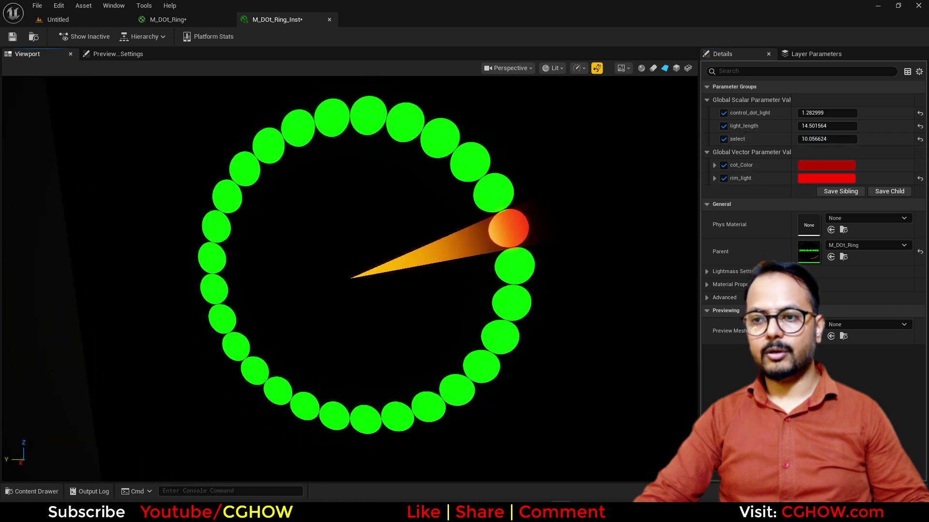
scroll(486, 261, "down", 5)
scroll(483, 257, "up", 3)
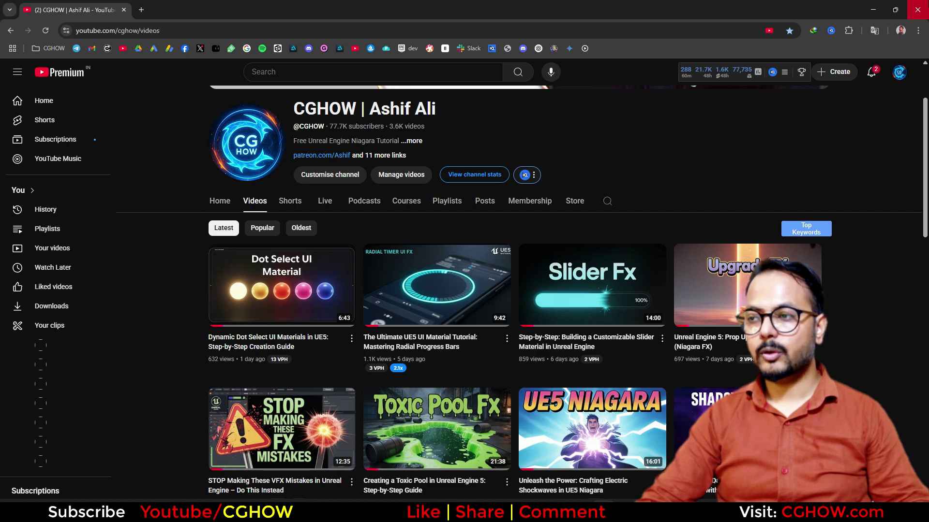
left_click(881, 10)
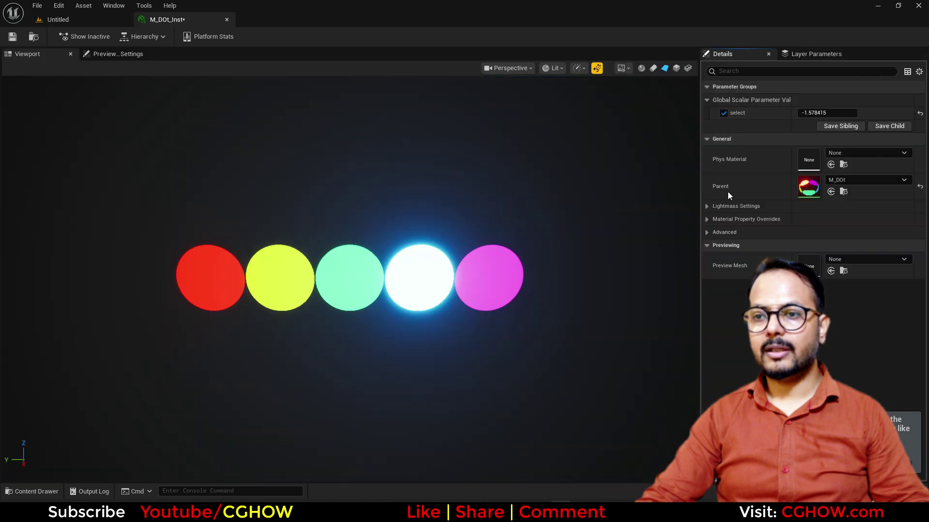
mouse_move(827, 112)
left_mouse_down()
mouse_move(776, 112)
mouse_move(828, 113)
left_mouse_up()
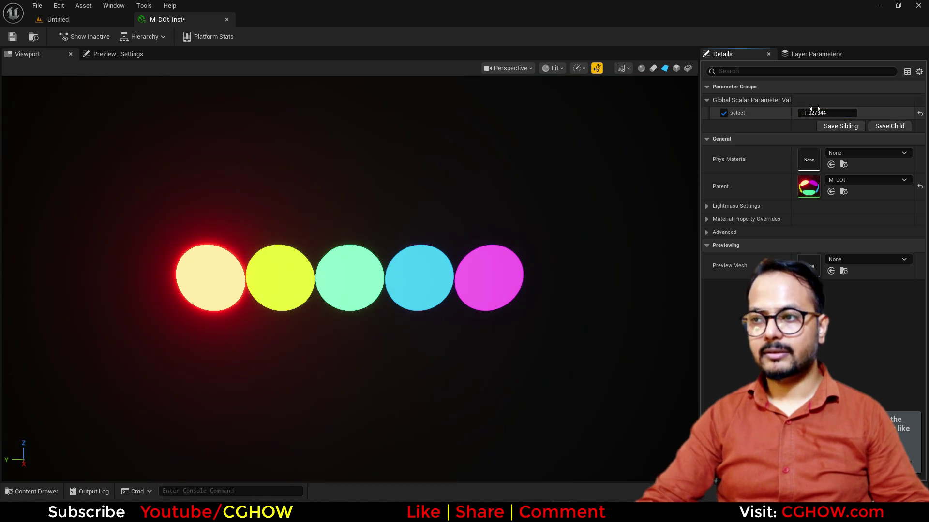
mouse_move(793, 113)
left_mouse_down()
mouse_move(822, 113)
mouse_move(803, 113)
left_mouse_up()
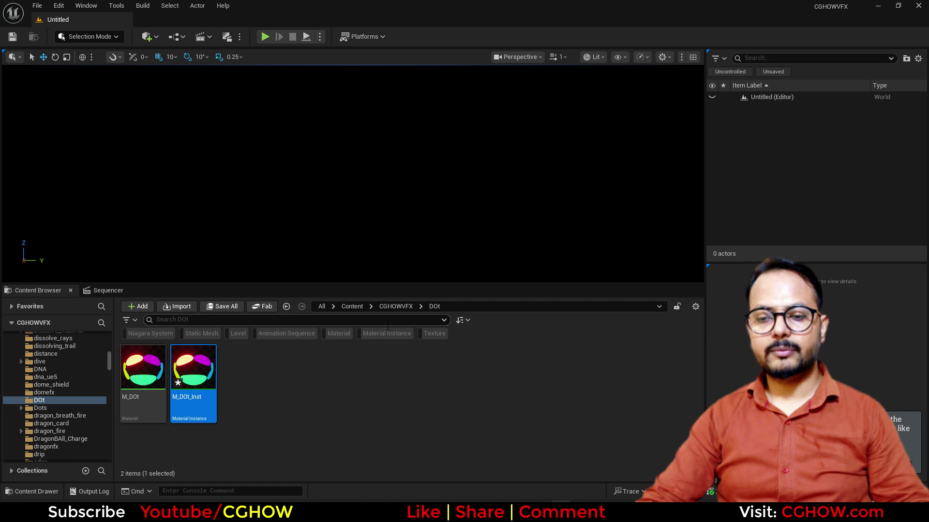
Step: Create a folder named RIng inside the DOt folder and open it
right_click(353, 388)
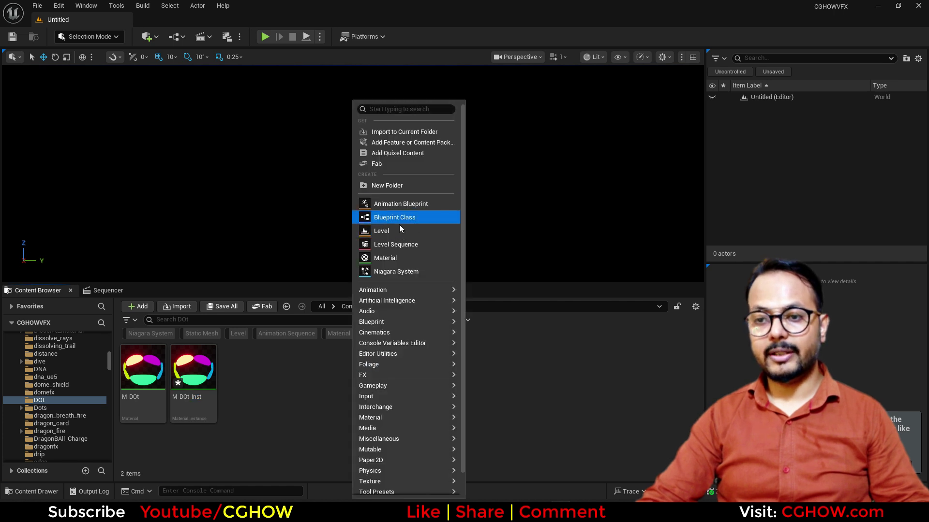
left_click(394, 185)
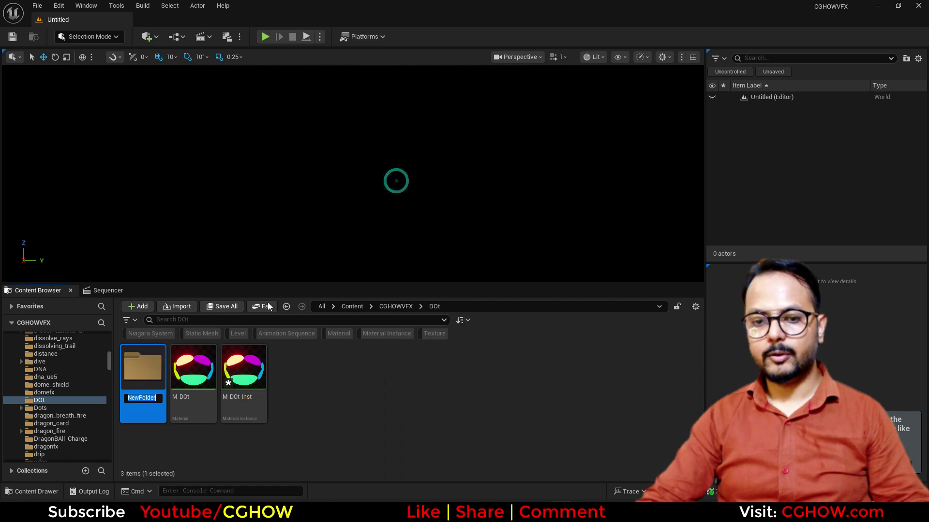
type("RIng")
key("Return")
double_click(158, 419)
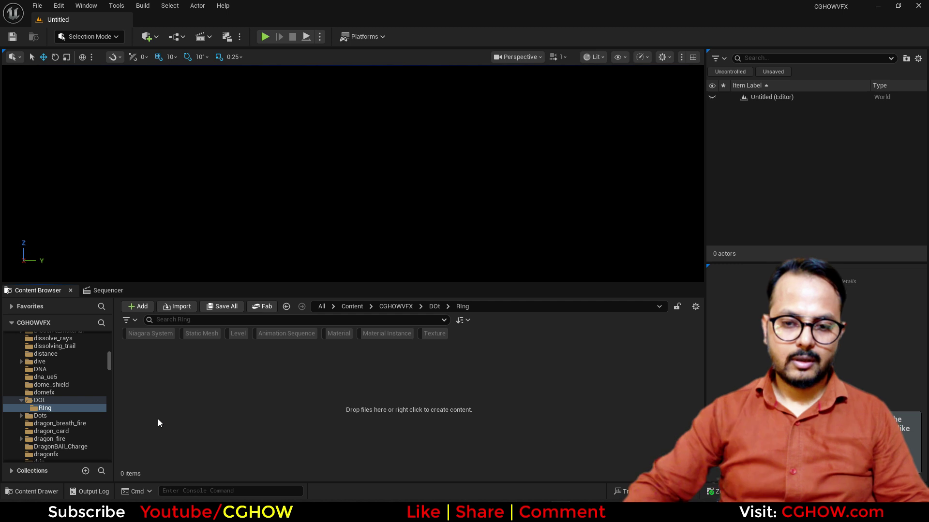
Step: Create a material named M_DOt_Ring in the RIng folder and open it for editing
right_click(189, 411)
left_click(203, 178)
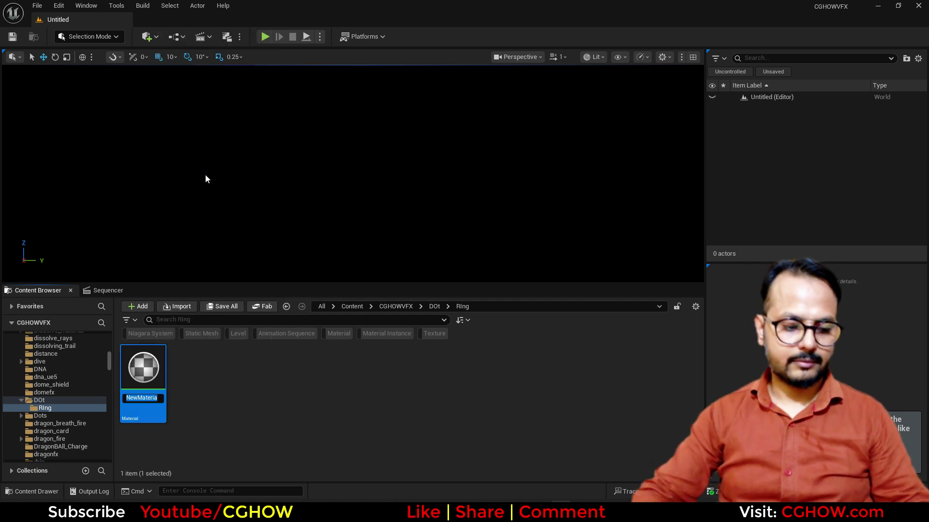
type("M_DOt_Ring")
key("Return")
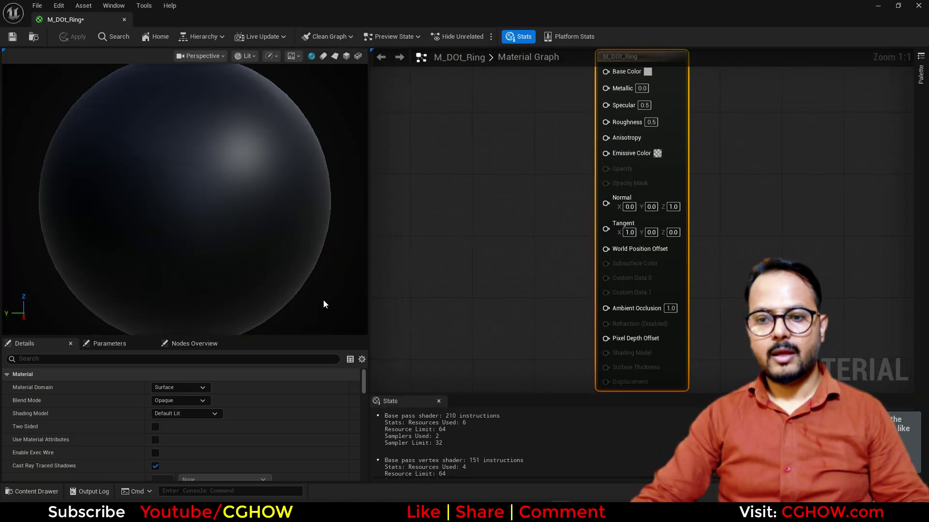
Step: Preview the material on a plane, set its shading model to Unlit and make it Two Sided
left_click(333, 56)
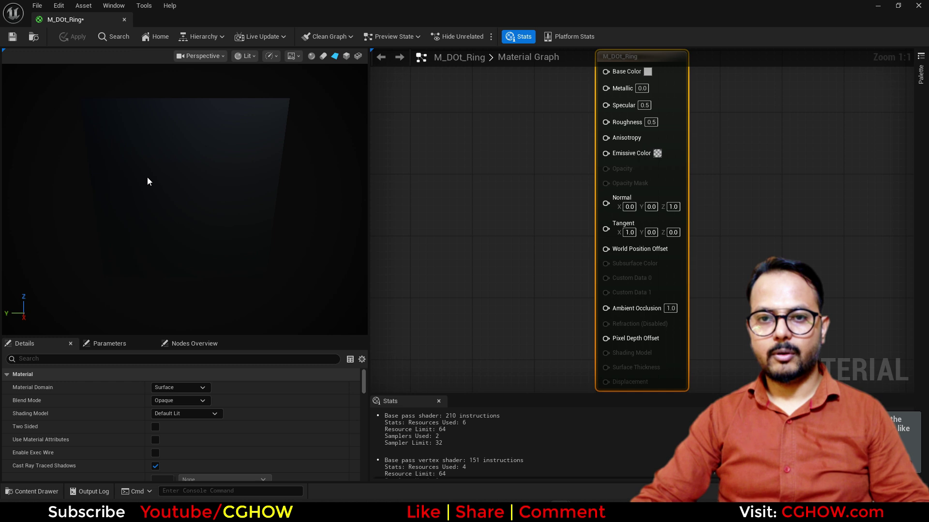
left_click(196, 413)
left_click(172, 293)
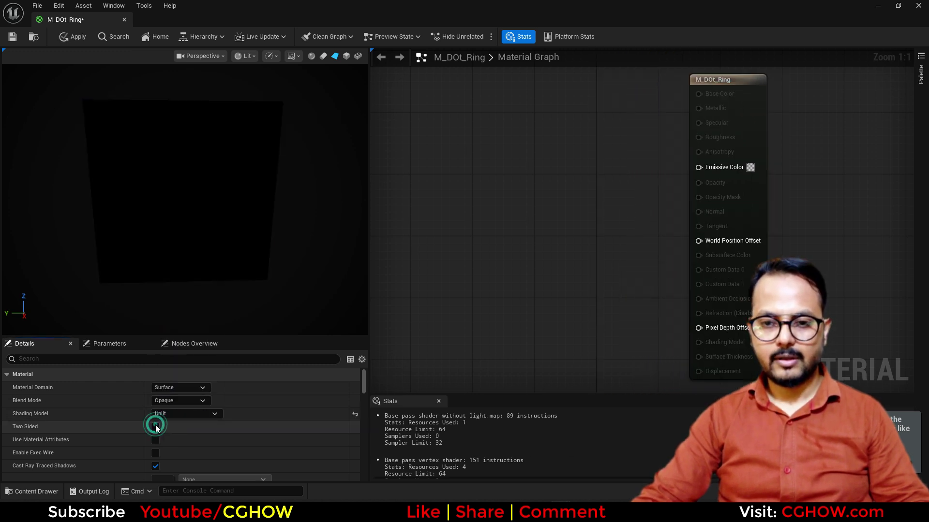
left_click(156, 427)
Step: Add a RadialGradientExponential node and connect its output to the material's Emissive Color
right_click_drag(447, 203, 495, 153)
right_click(497, 141)
type("rad")
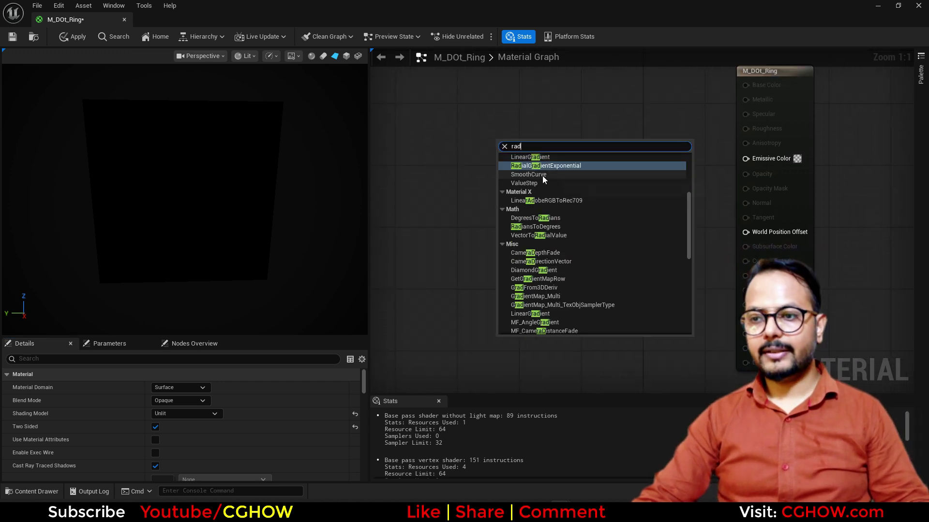
left_click(544, 166)
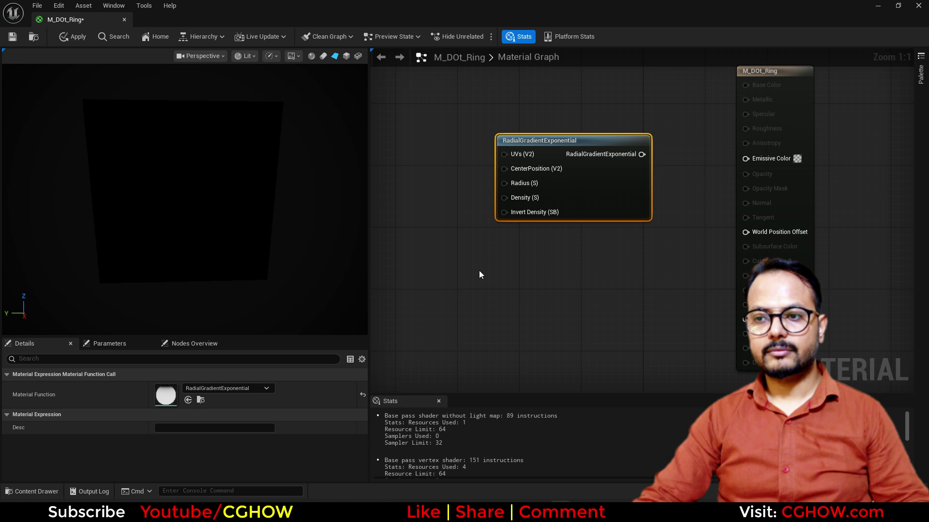
left_click_drag(755, 160, 755, 160)
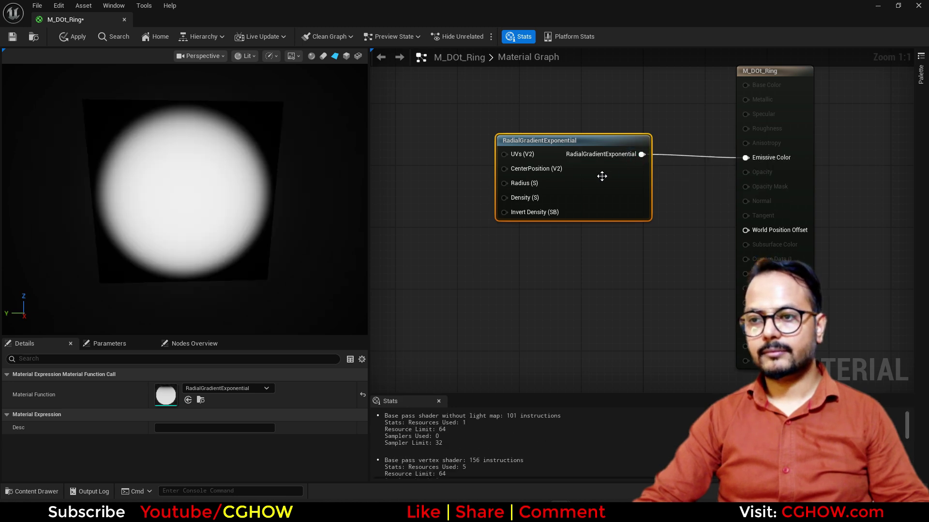
left_click_drag(601, 176, 607, 202)
Step: Add a constant with value 50 below the radial gradient and connect it to the gradient's Density input
right_click_drag(410, 230, 466, 214)
left_click(466, 217)
left_click_drag(516, 234, 569, 207)
left_click(502, 234)
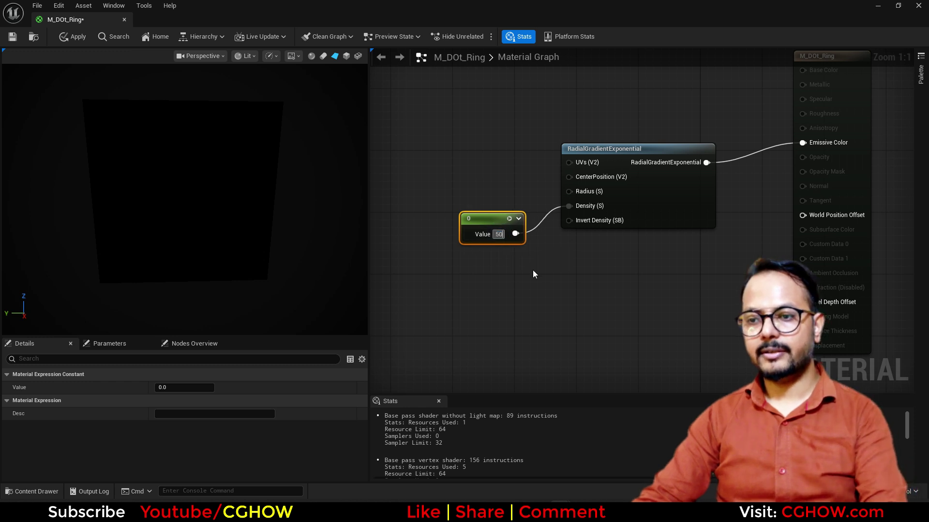
type("50")
key("Return")
right_click_drag(459, 264, 520, 274)
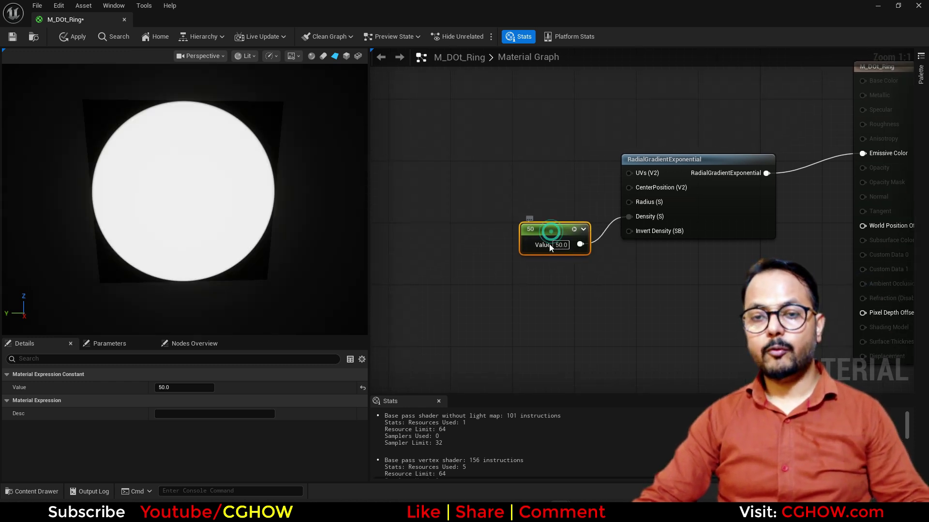
left_click_drag(565, 236, 564, 275)
Step: Build a TexCoord, Multiply and Frac chain and connect it to the UVs input of RadialGradientExponential
right_click_drag(474, 149, 494, 167)
left_click(443, 162)
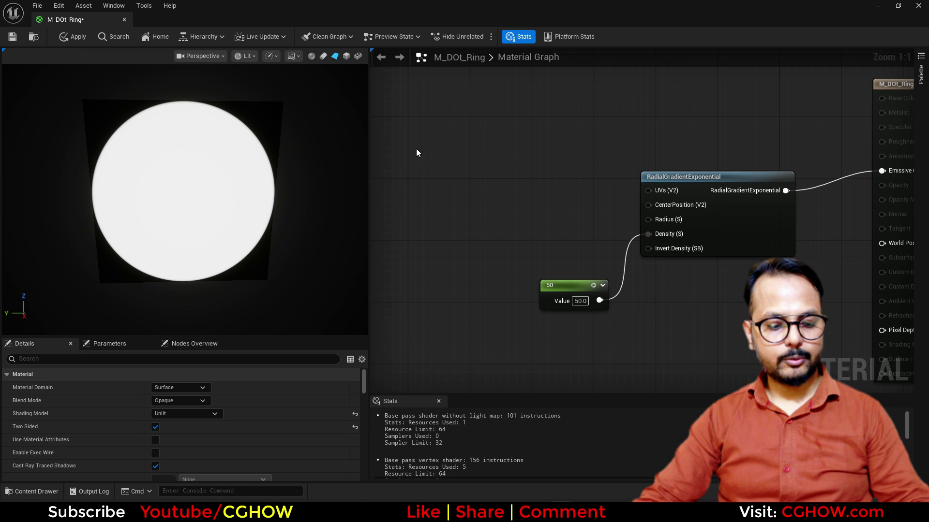
key("u")
left_click(397, 163)
key("m")
left_click(488, 157)
left_click_drag(476, 184, 648, 190)
type("fra")
left_click(577, 208)
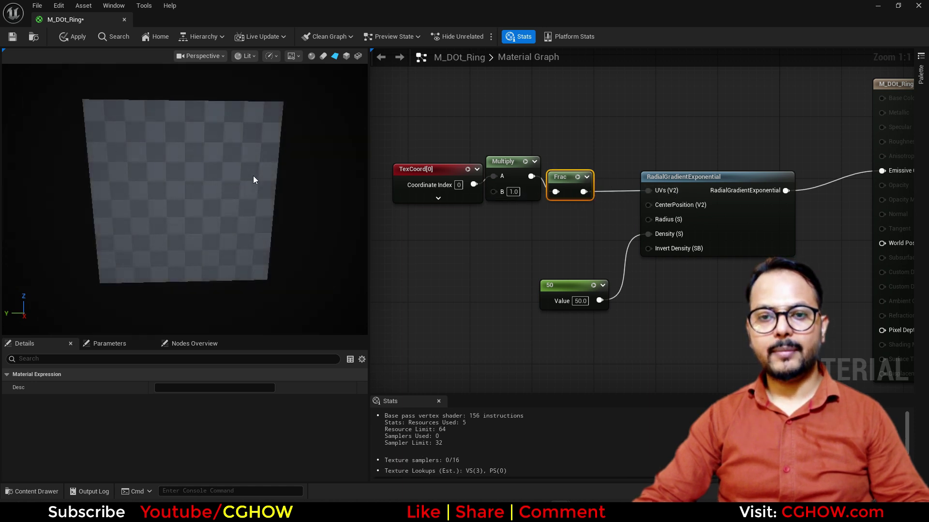
Step: Set the Multiply node's B value to 4 to tile the circle across the plane
left_click_drag(186, 189, 182, 183)
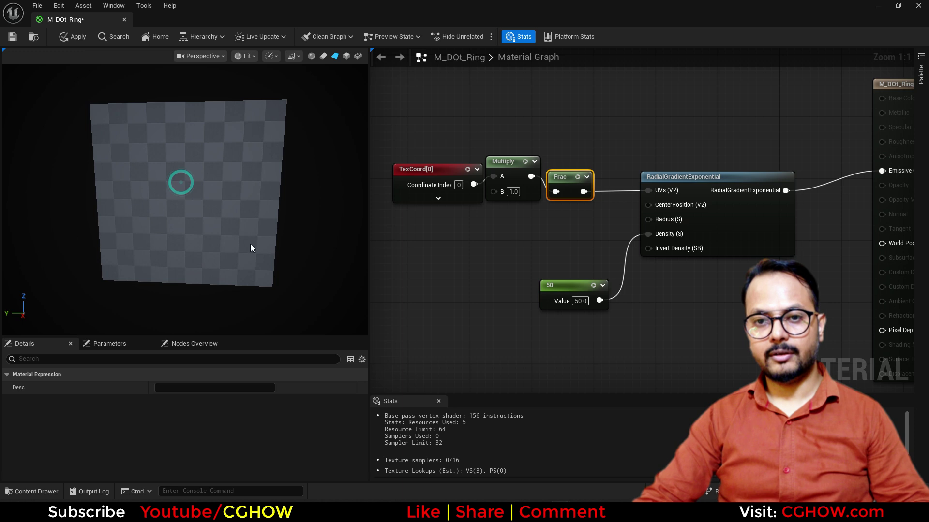
left_click(515, 192)
type("4")
key("Return")
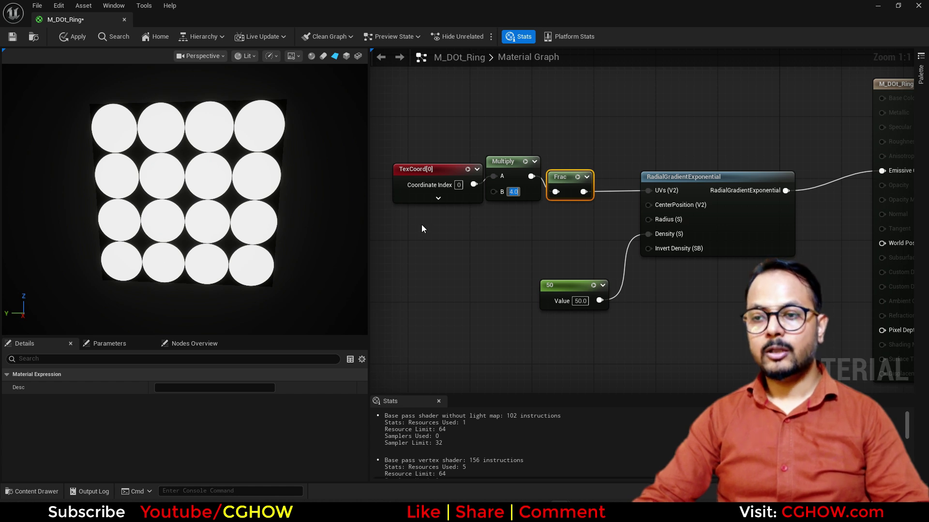
Step: Replace the TexCoord node with a VectorToRadialValue node, feeding its Radial Coordinates into the Multiply node's A input
right_click_drag(419, 225, 497, 226)
left_click_drag(508, 172, 414, 196)
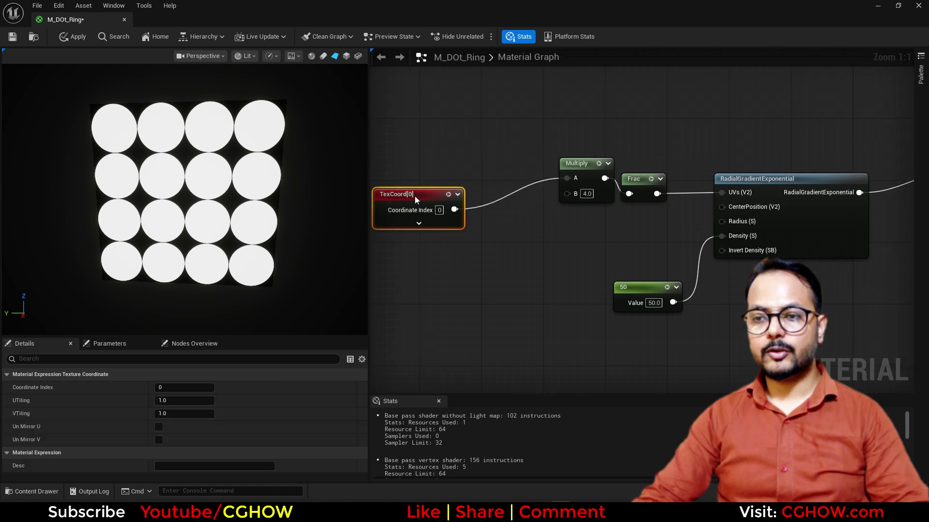
right_click(422, 114)
type("vect")
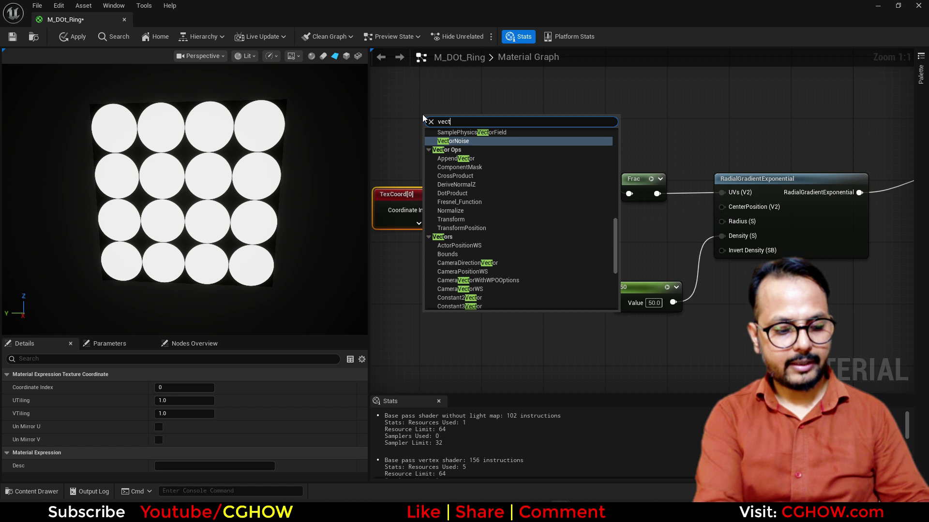
type("ortora")
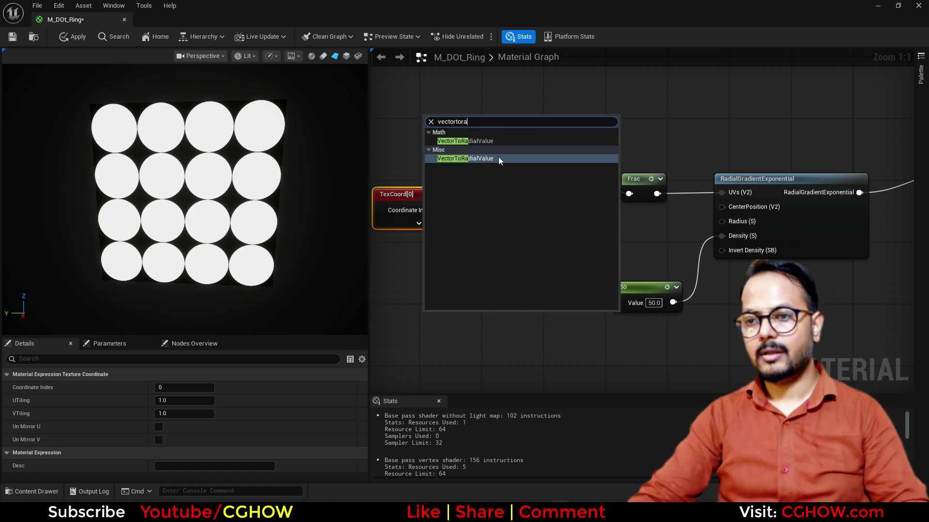
left_click(498, 158)
left_click_drag(573, 115, 567, 178)
left_click(429, 223)
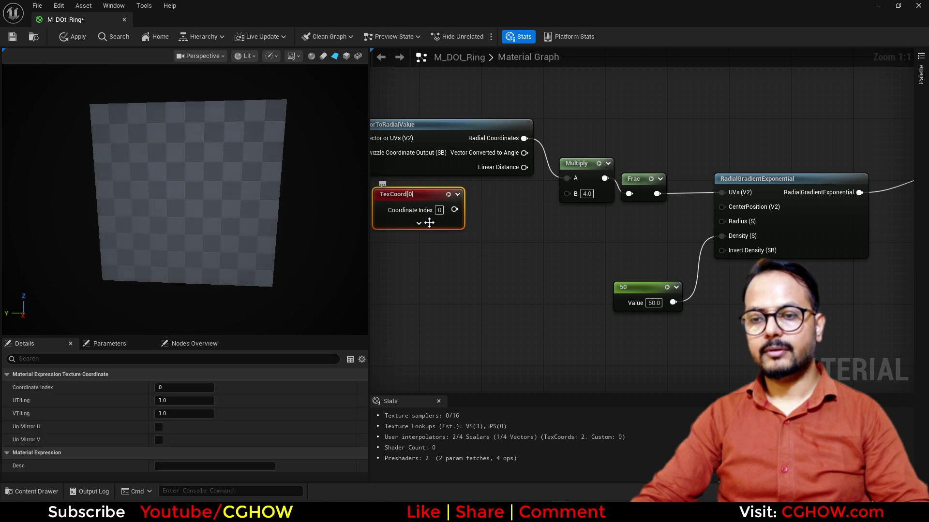
key("Delete")
left_click_drag(454, 126, 439, 164)
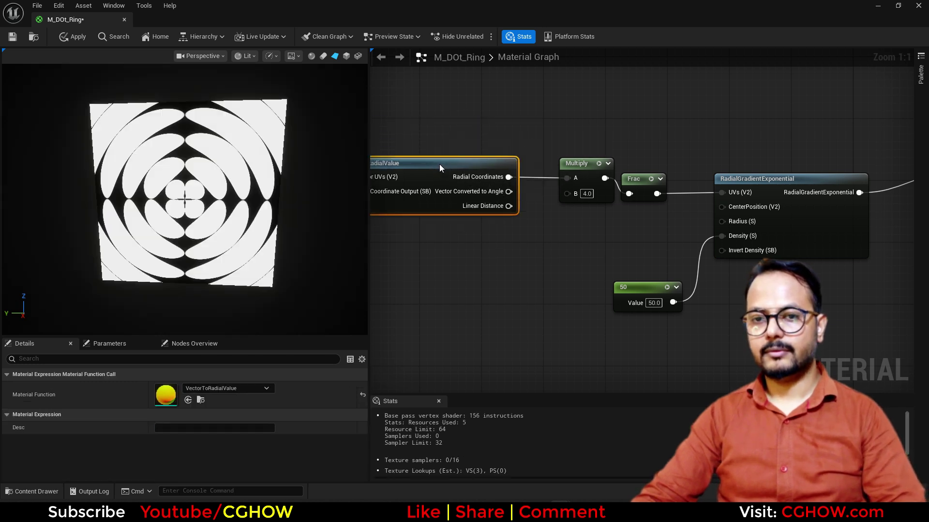
Step: Set the Multiply node's B value to 28 and inspect the radial pattern up close in the preview
right_click_drag(517, 215, 489, 206)
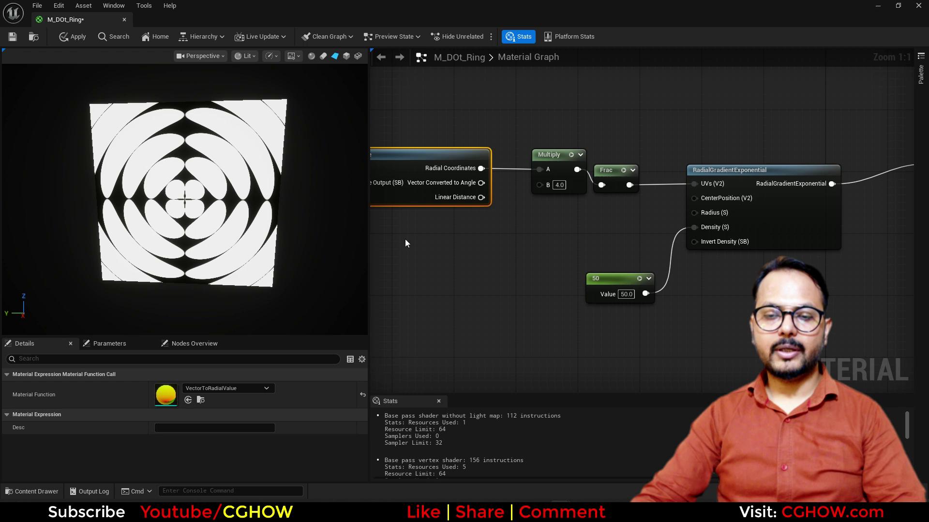
left_click_drag(611, 281, 618, 304)
left_click(559, 185)
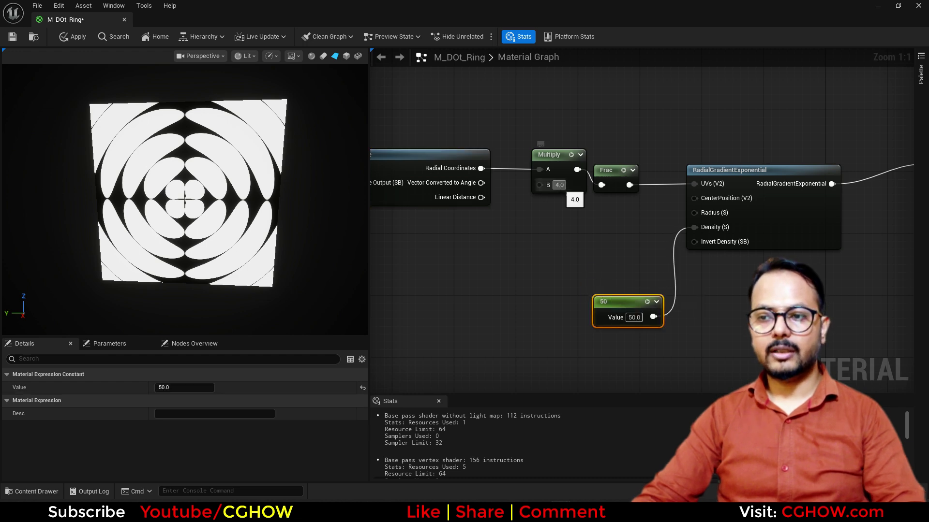
type("28")
key("Return")
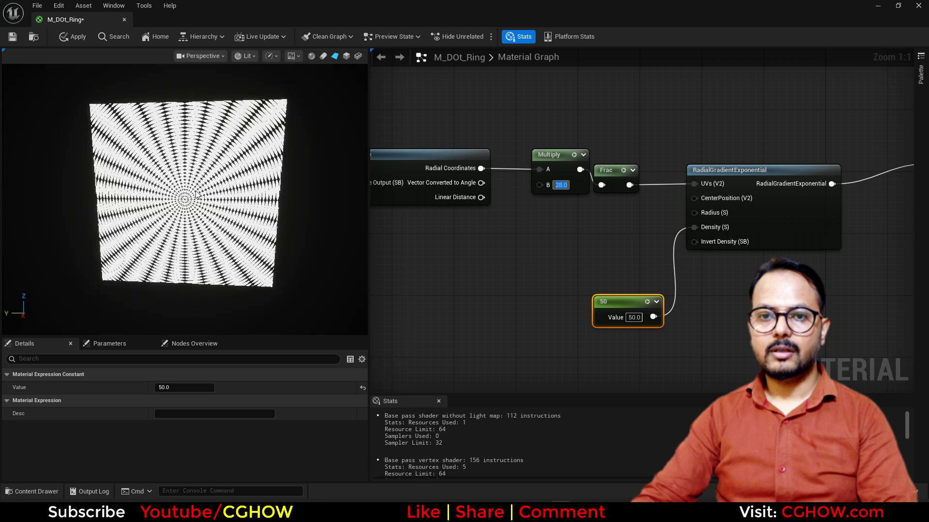
scroll(196, 194, "up", 4)
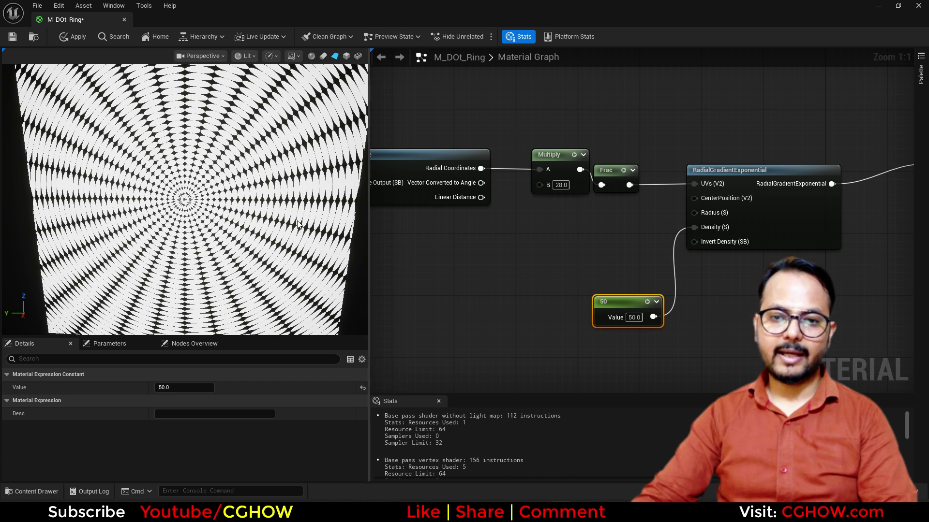
scroll(219, 226, "down", 4)
Step: Move the Multiply and Frac nodes away from RadialGradientExponential to free space in the chain, with the density constant slightly lower
left_click_drag(624, 300, 634, 318)
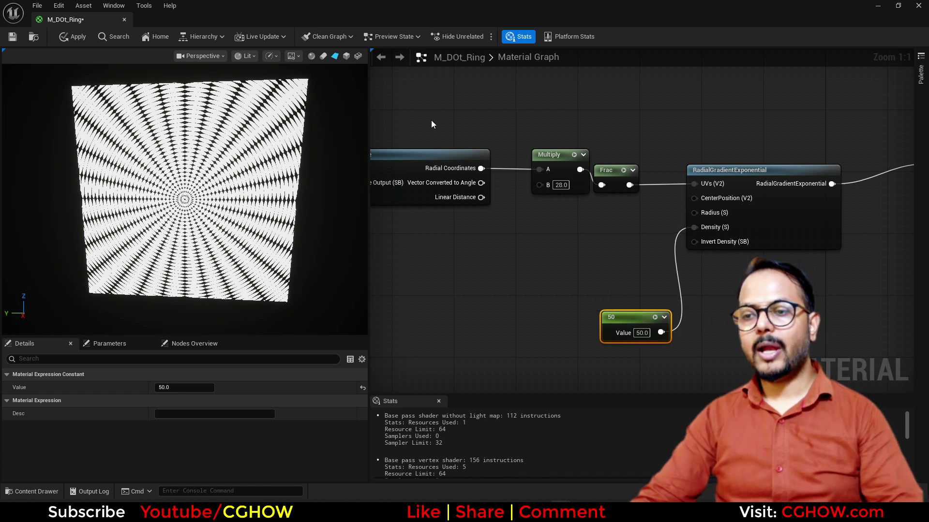
left_click_drag(439, 120, 561, 193)
left_click_drag(549, 154, 440, 153)
left_click_drag(621, 173, 503, 150)
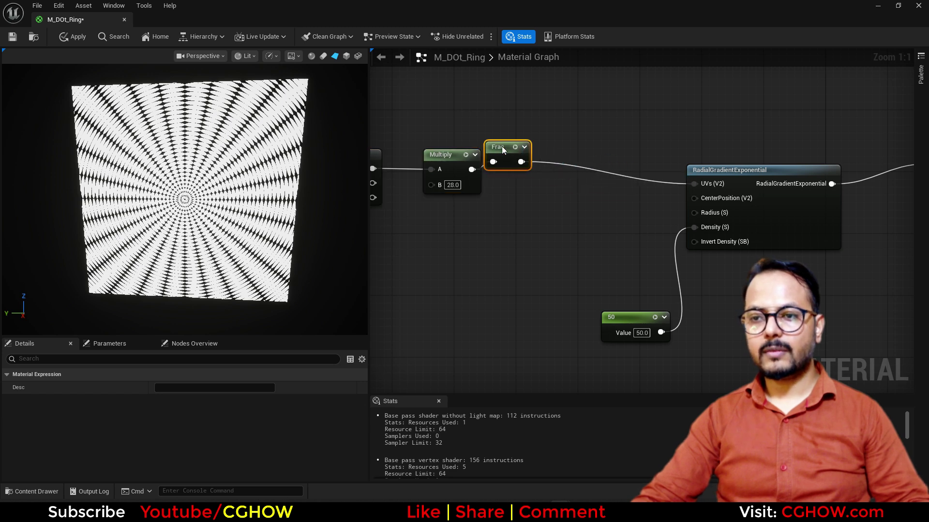
Step: Switch to the browser to view the Dot Select UI Material video on the channel page, and return to Unreal Editor
left_click(603, 511)
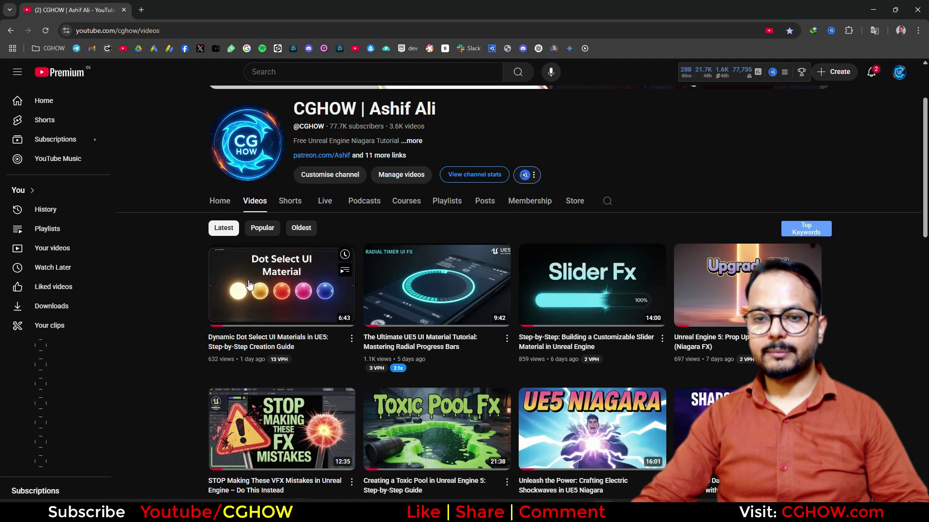
left_click(872, 11)
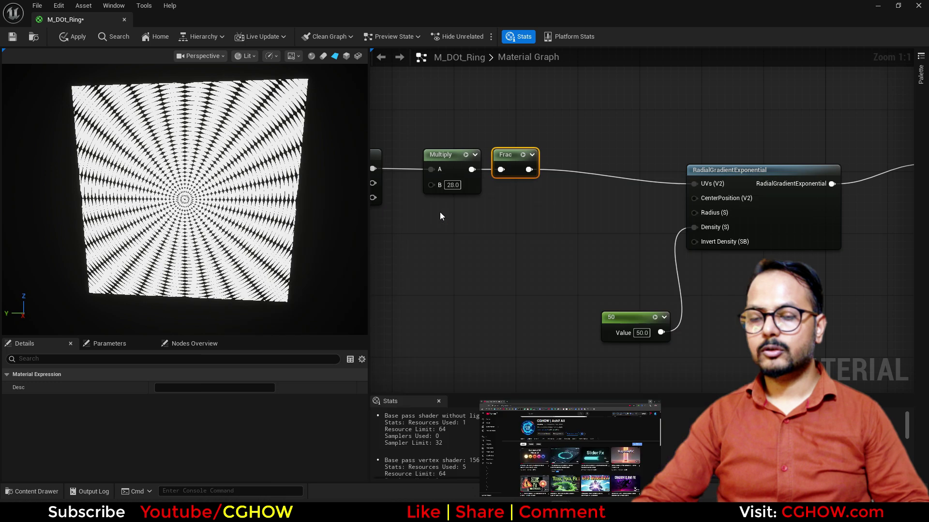
Step: Insert a component mask that passes only the R channel between Frac and the gradient's UVs input
key("shift+c")
left_click(630, 133, "shift")
left_click_drag(600, 170, 765, 184)
left_click(157, 401)
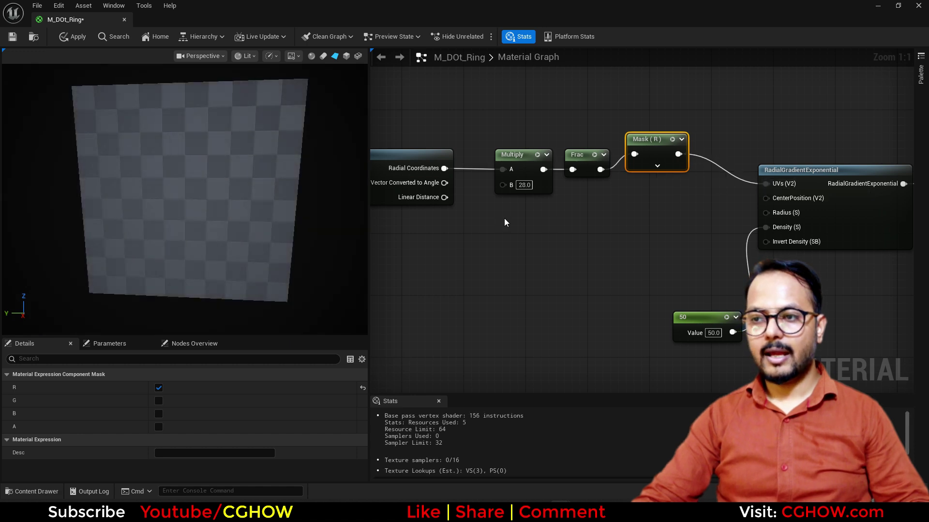
Step: Insert an AppendVector node with Mask (R) feeding its A input and its output feeding RadialGradientExponential's UVs
left_click(506, 209)
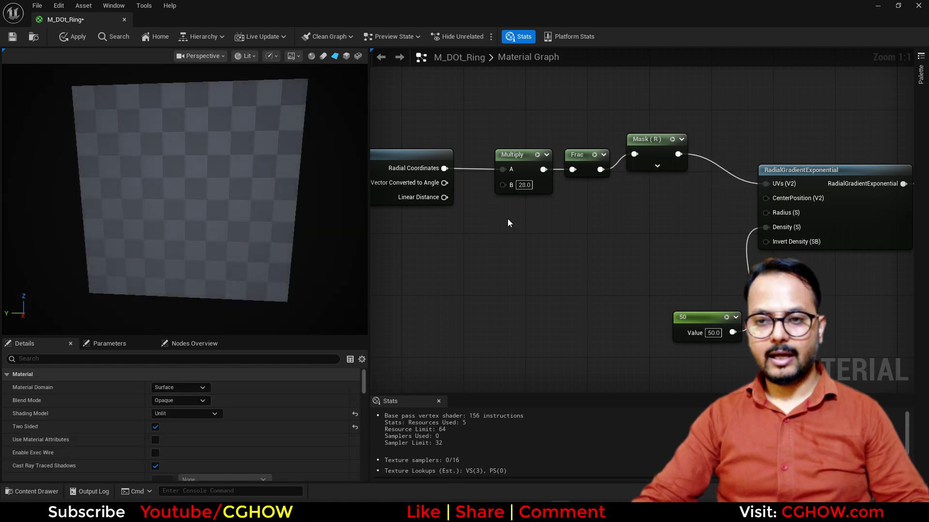
right_click(608, 198)
type("app")
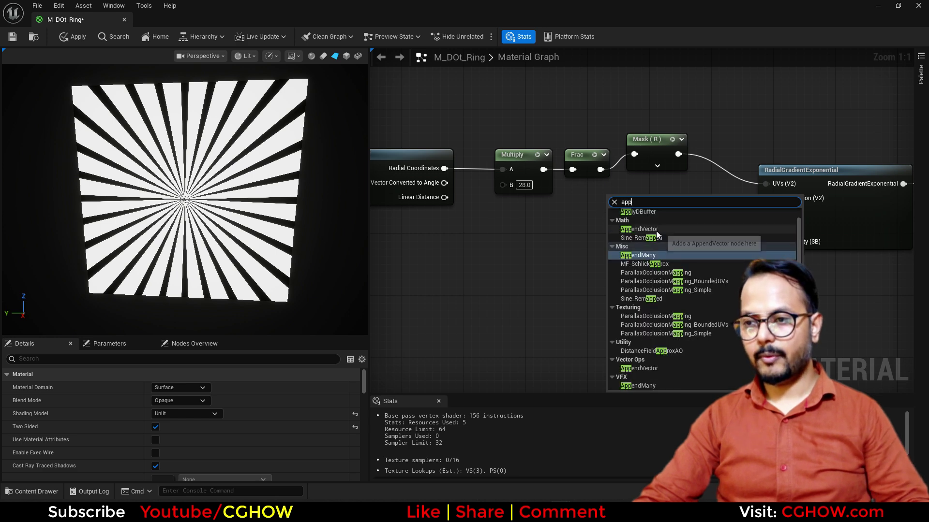
left_click(656, 230)
left_click_drag(678, 154, 767, 184)
left_click(487, 217)
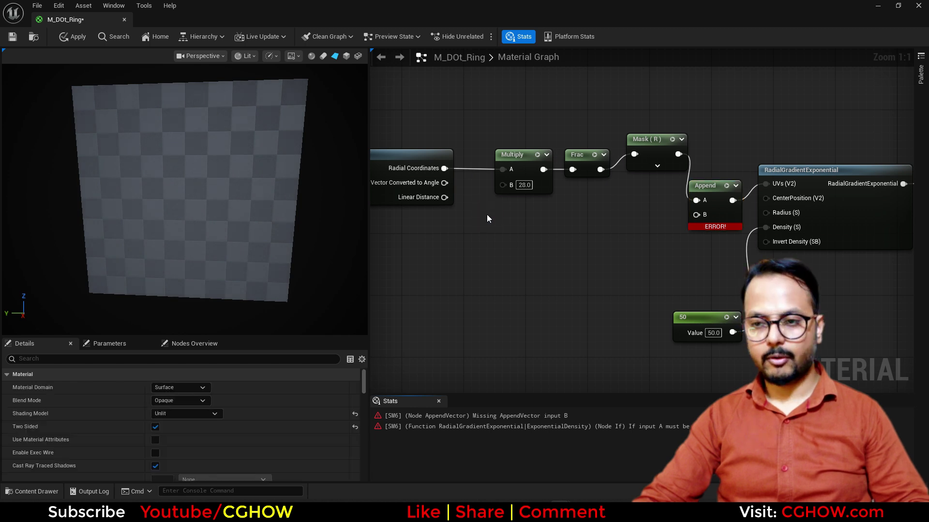
Step: Add a component mask that passes only the G channel of Radial Coordinates and connect it to Append's B input
left_click(486, 213)
left_click_drag(444, 168, 494, 231)
left_click(159, 388)
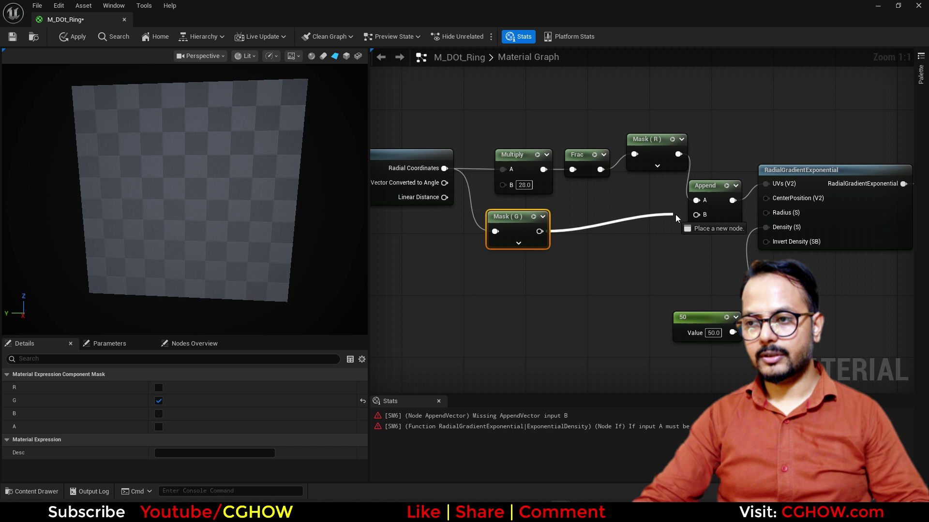
right_click_drag(835, 218, 689, 218)
Step: Space out the RadialGradientExponential, Append and Mask (R) nodes for clearer wiring
left_click_drag(688, 219, 726, 219)
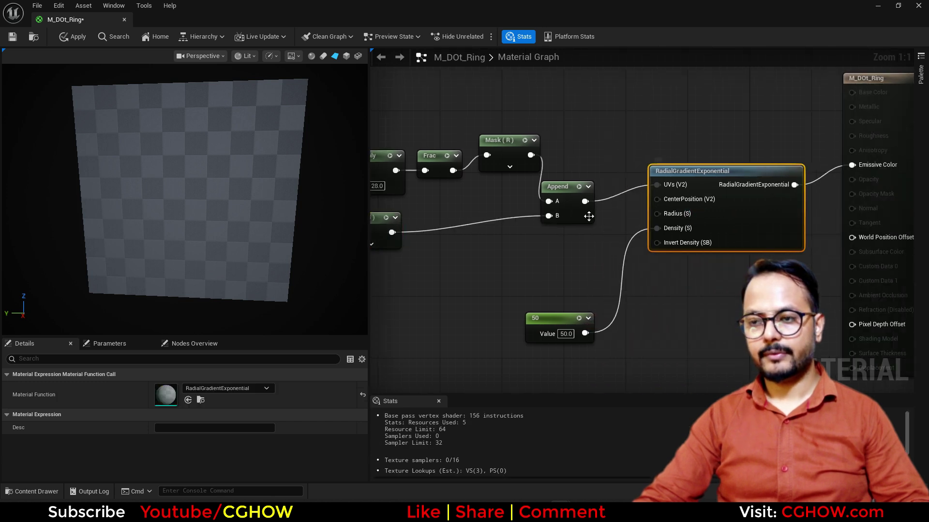
left_click_drag(581, 217, 620, 217)
left_click_drag(505, 150, 505, 157)
right_click_drag(379, 202, 418, 195)
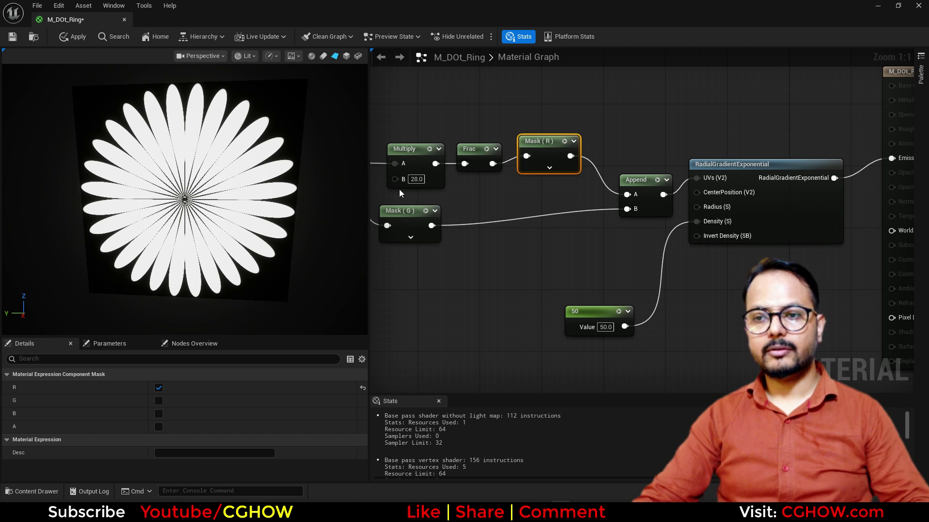
Step: Try a B value of 10 on the Multiply node before Frac, then set it back to 28
left_click(416, 179)
type("10")
key("Return")
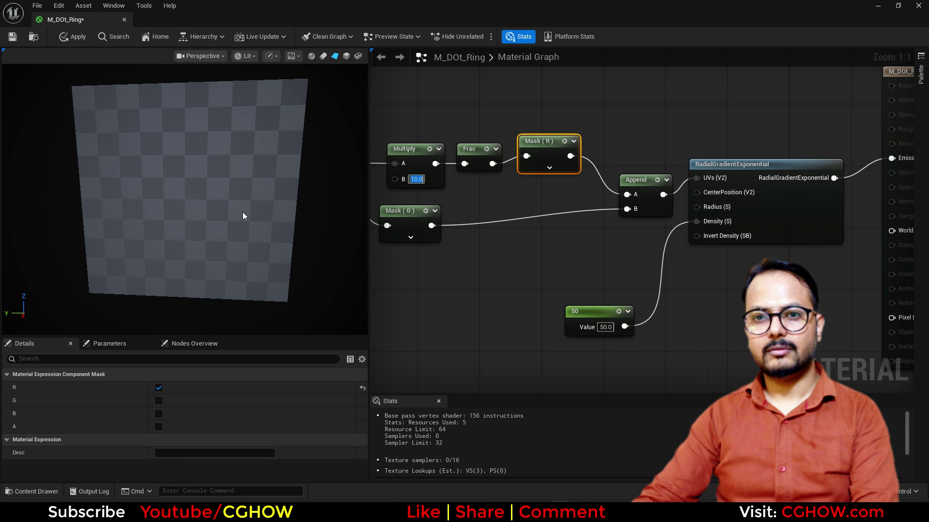
left_click(416, 179)
right_click_drag(436, 282, 470, 281)
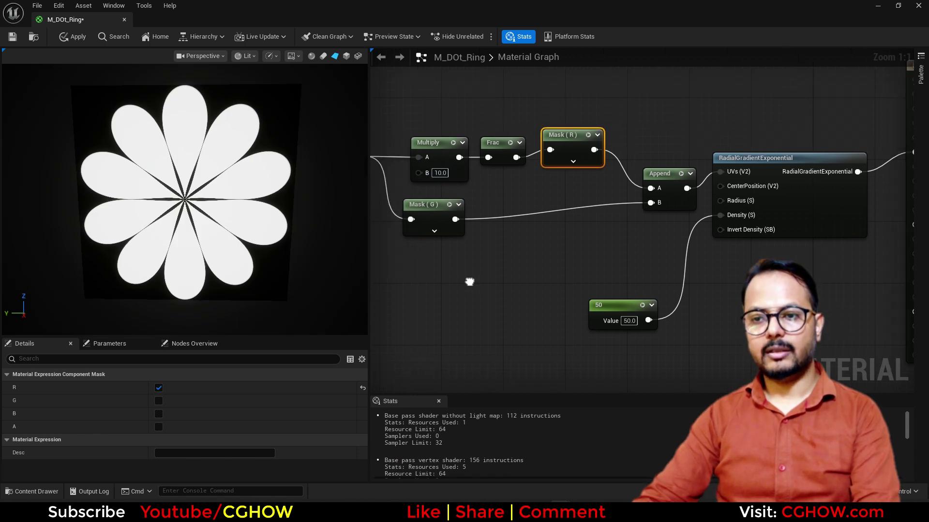
type("28")
key("Return")
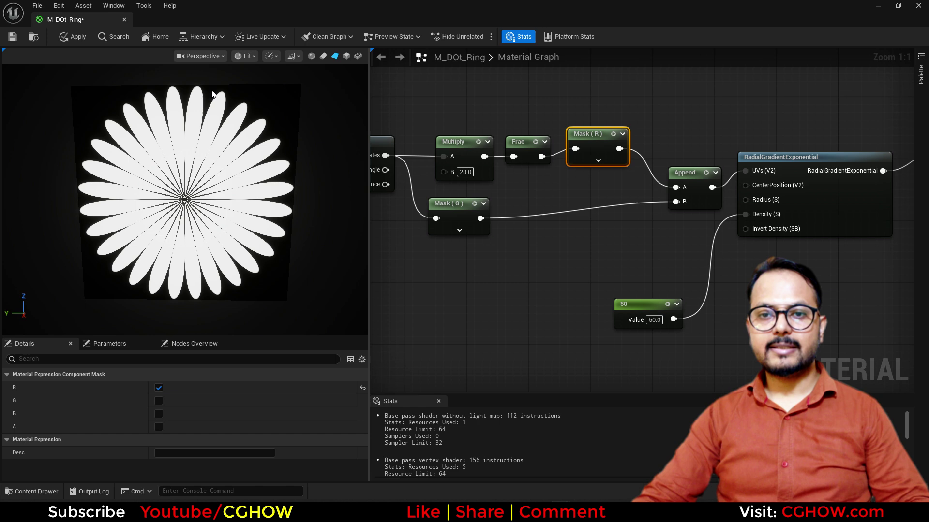
Step: Insert a Multiply node with B set to 28 between Mask (G) and Append's B input, aligned with the mask
right_click_drag(502, 194, 509, 176)
key("m")
left_click(509, 176)
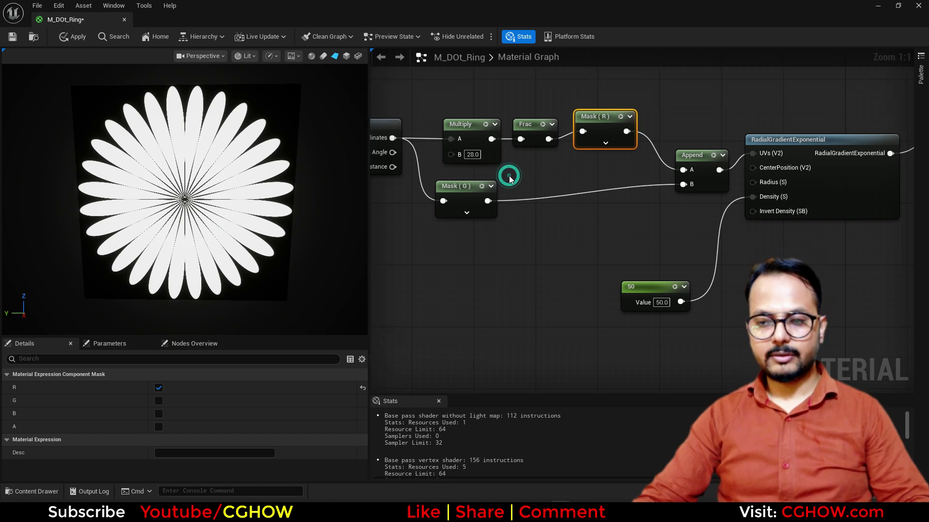
left_click_drag(486, 200, 541, 195)
left_click(547, 224)
type("28")
key("Return")
left_click_drag(567, 208, 620, 203)
left_click_drag(679, 188, 682, 186)
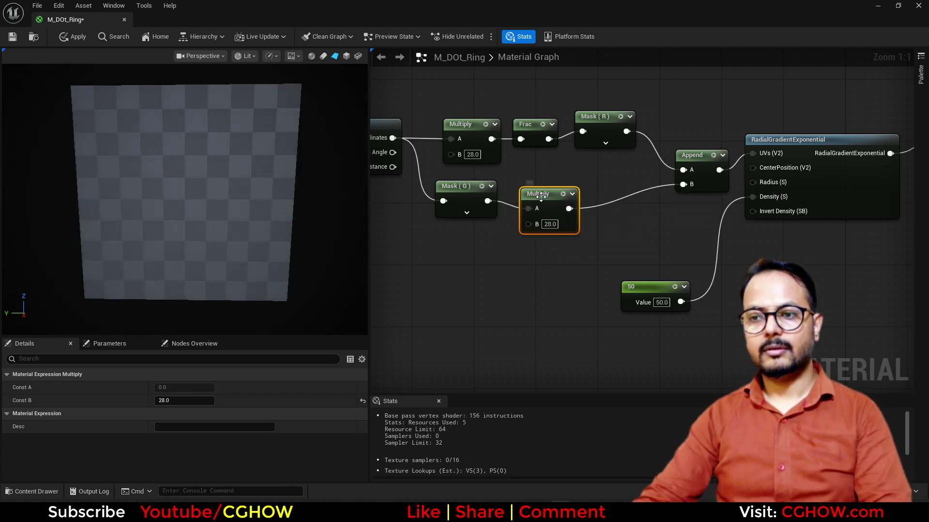
left_click_drag(539, 199, 532, 191)
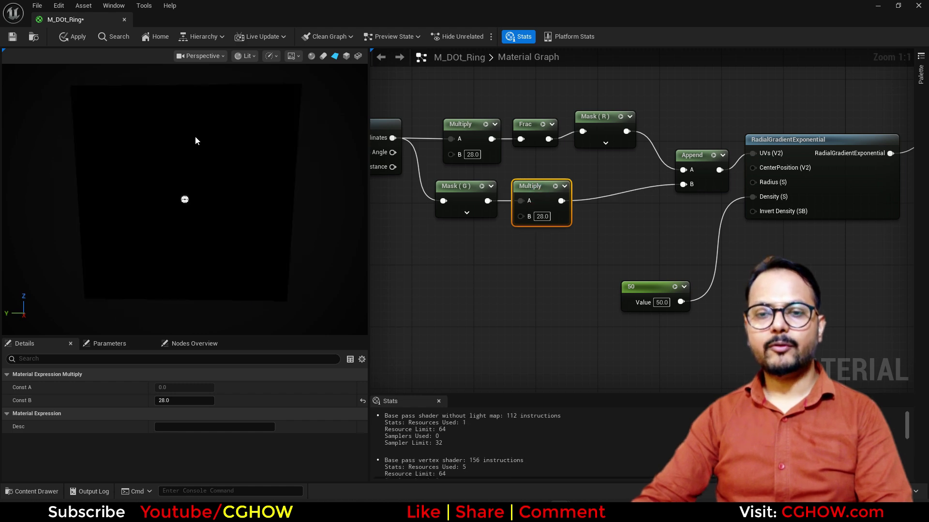
Step: Insert an Add node with B set to -14 between the lower Multiply and Append's B input, and inspect the ring in the preview
key("a")
left_click(595, 187)
left_click_drag(614, 202, 614, 202)
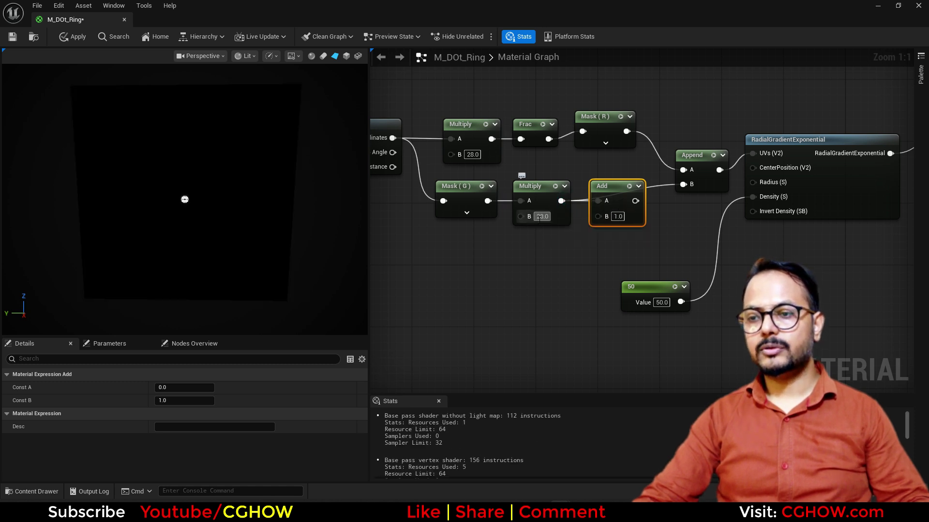
left_click(616, 217)
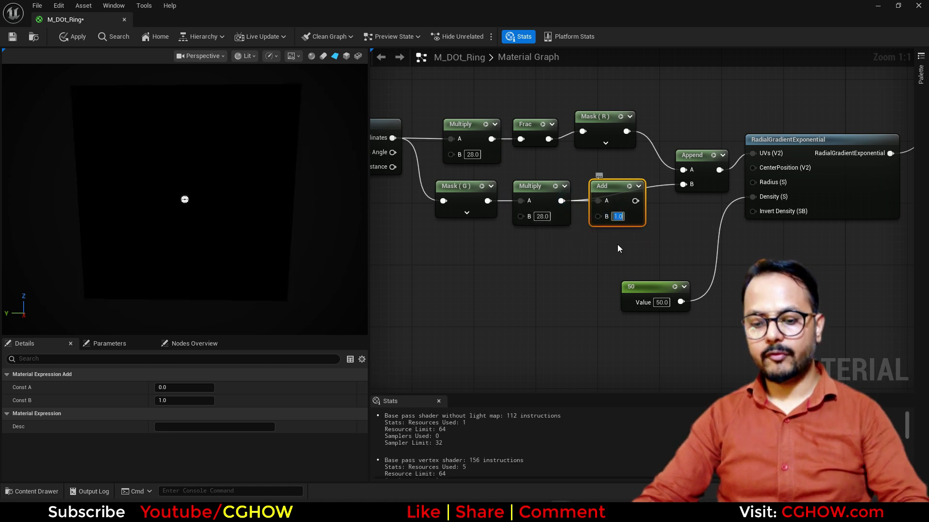
type("-14")
key("Return")
left_click_drag(641, 201, 683, 185)
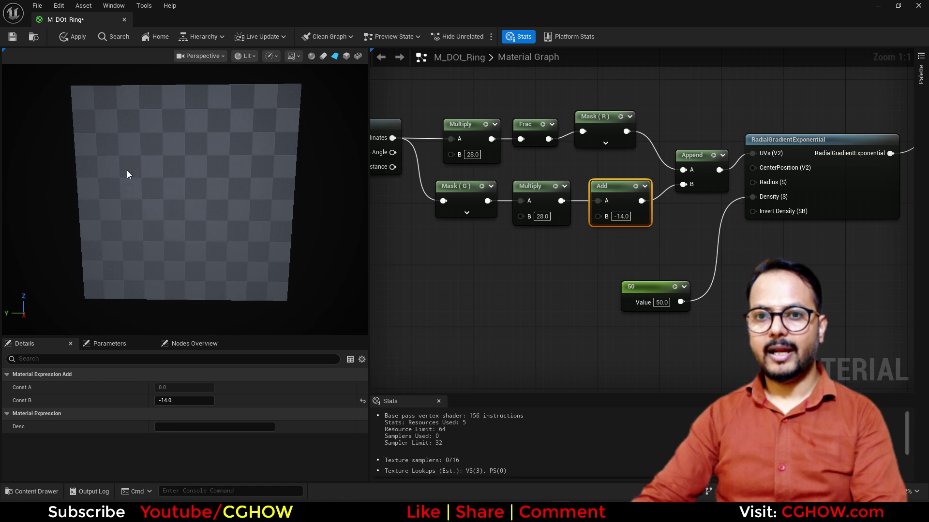
right_click_drag(244, 214, 245, 238)
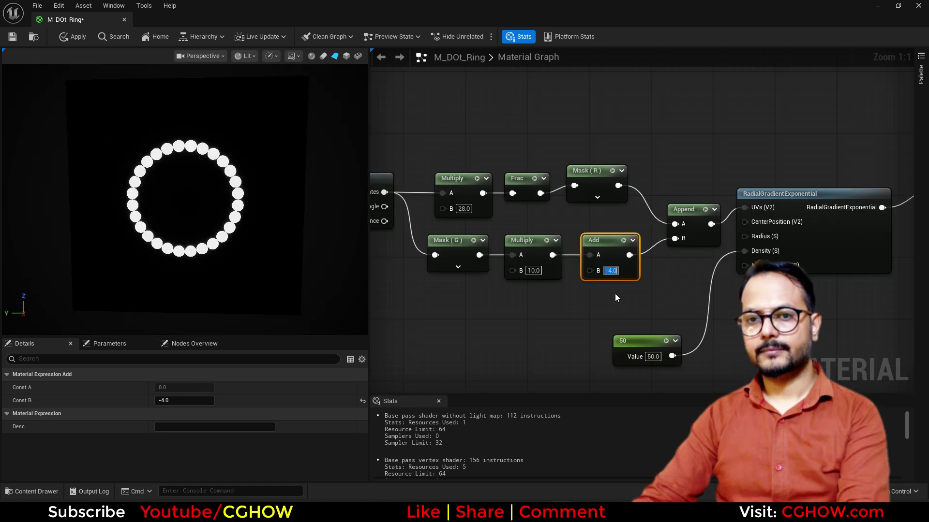
mouse_move(203, 208)
right_mouse_down()
mouse_move(203, 181)
mouse_move(204, 199)
right_mouse_up()
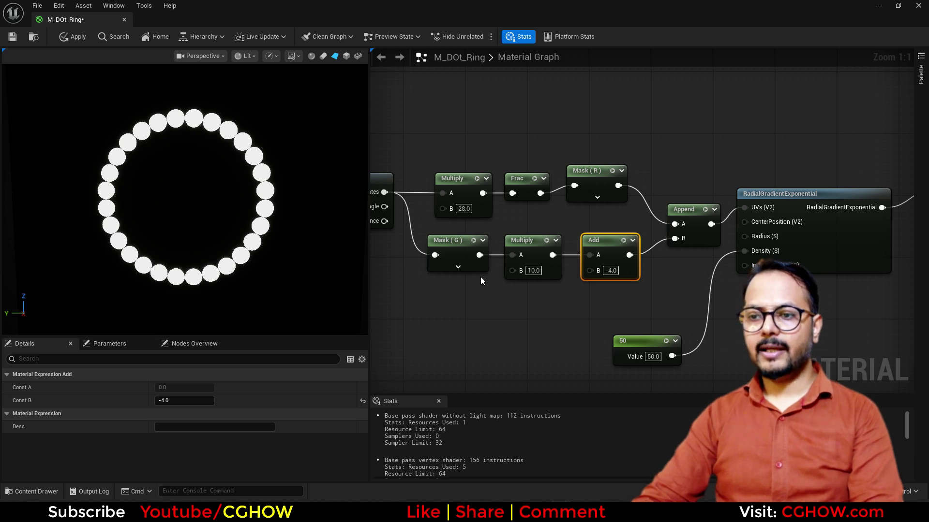
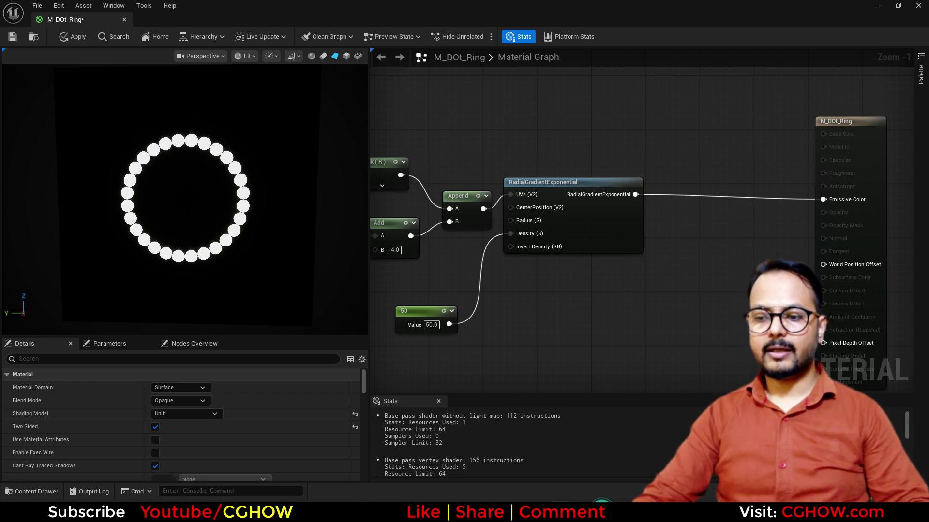
Step: Switch to the browser to check the Dot Select UI Material video thumbnail for reference, and return to Unreal Editor's material graph
left_click(602, 511)
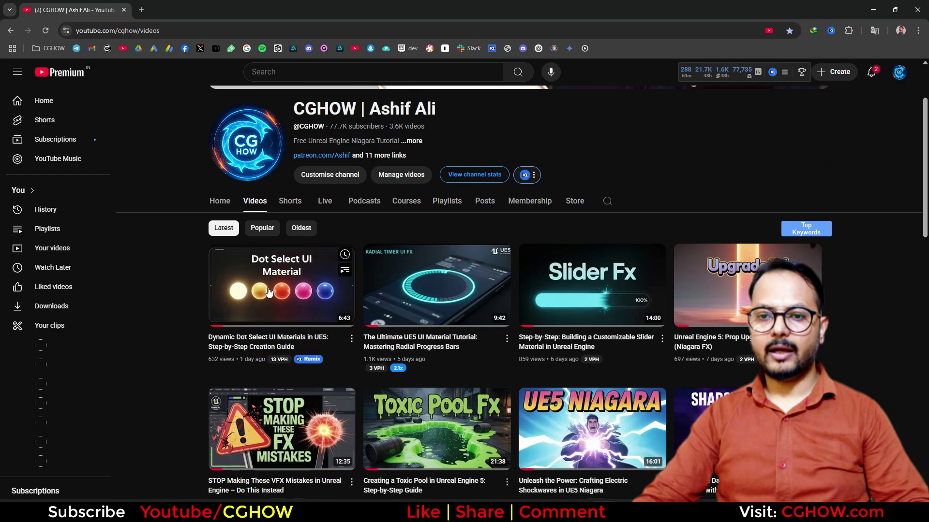
left_click(877, 10)
right_click_drag(478, 167, 671, 252)
right_click_drag(504, 136, 538, 161)
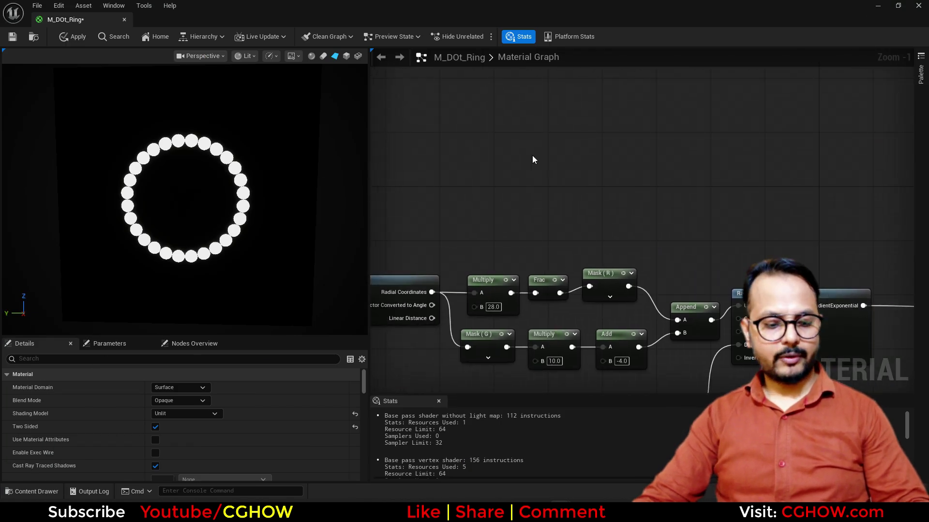
key("u")
left_click(474, 140)
right_click_drag(508, 179, 571, 172)
right_click_drag(533, 247, 559, 226)
left_click_drag(589, 117, 542, 130)
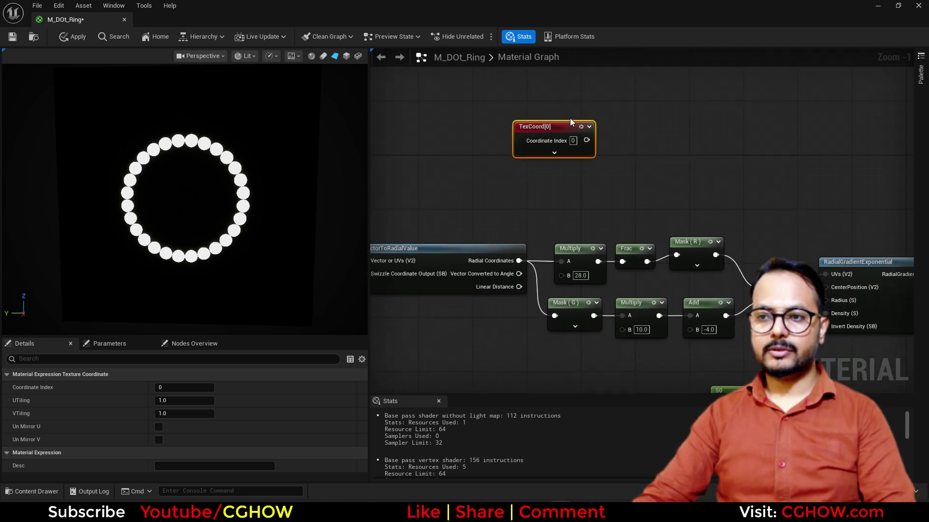
key("Delete")
Step: Add a Multiply node above the chain, feed its A input from Vector Converted to Angle, and preview the node
key("m")
left_click(555, 151)
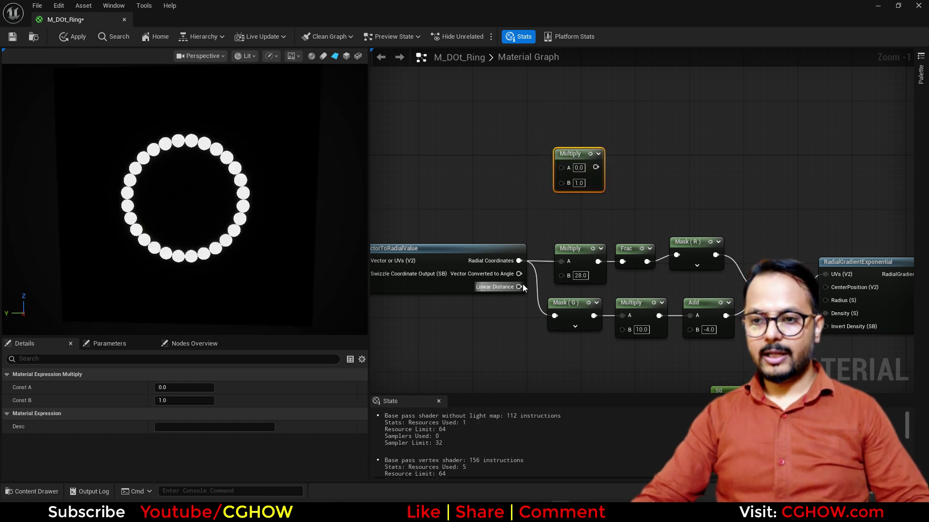
left_click_drag(519, 273, 585, 144)
key("space")
right_click_drag(620, 190, 482, 207)
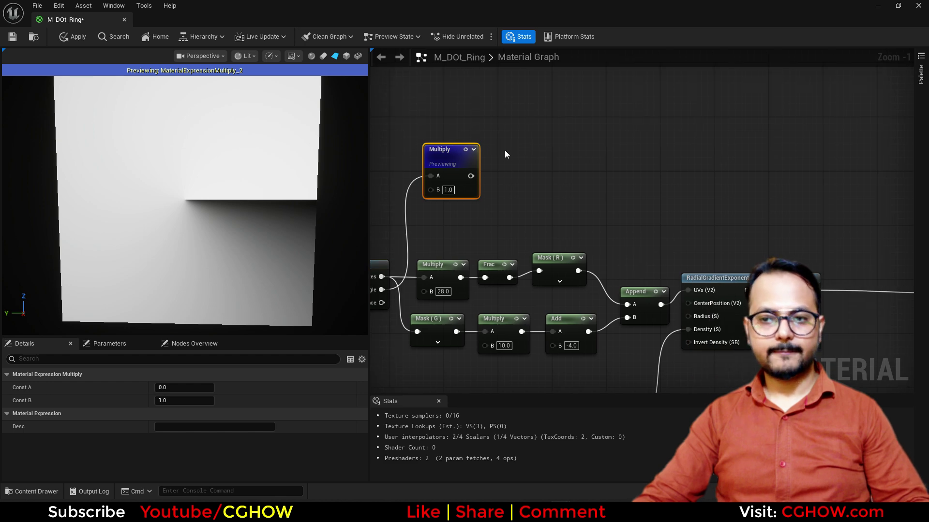
left_click(505, 152)
Step: Place an Add node after the previewed Multiply and connect Multiply's output to its A input
right_click_drag(503, 176, 561, 165)
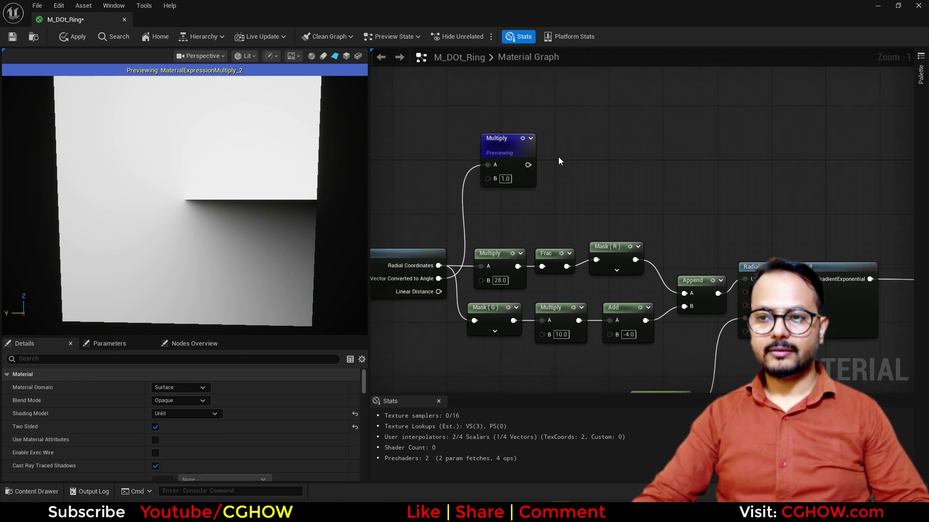
key("a")
left_click(553, 153)
left_click_drag(527, 165, 561, 172)
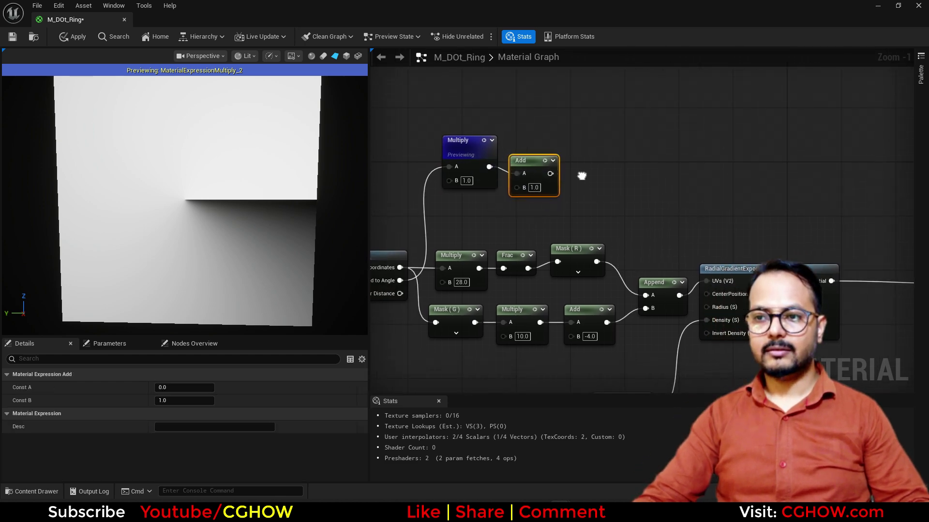
Step: Create a scalar parameter named select below the Multiply and connect it to the new Add node's B input
right_click_drag(481, 201, 489, 192)
left_click(489, 193)
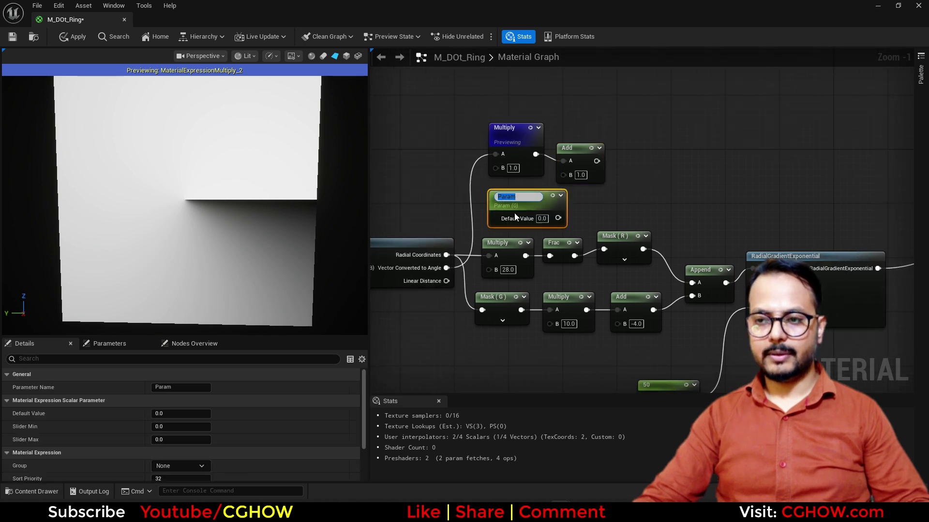
type("o")
key("BackSpace")
type("selec")
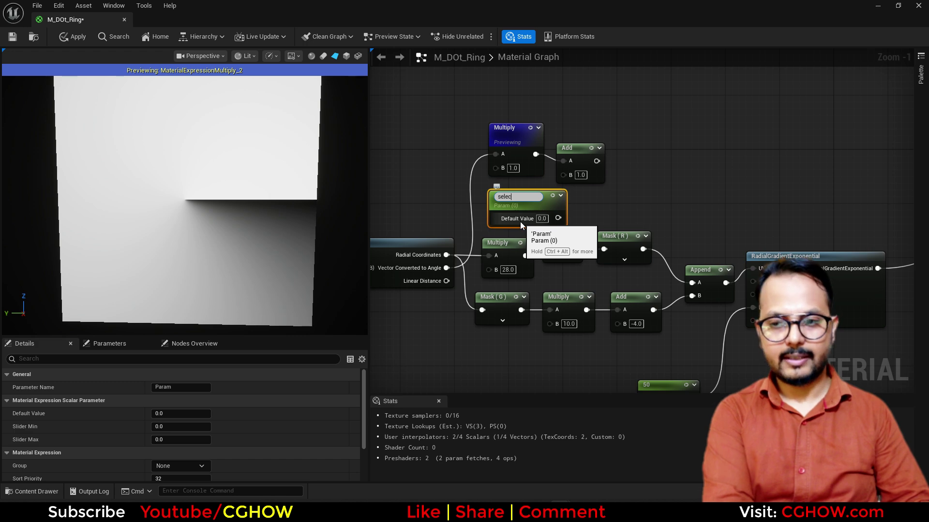
type("t")
key("Return")
left_click_drag(558, 216, 567, 175)
right_click_drag(621, 193, 574, 217)
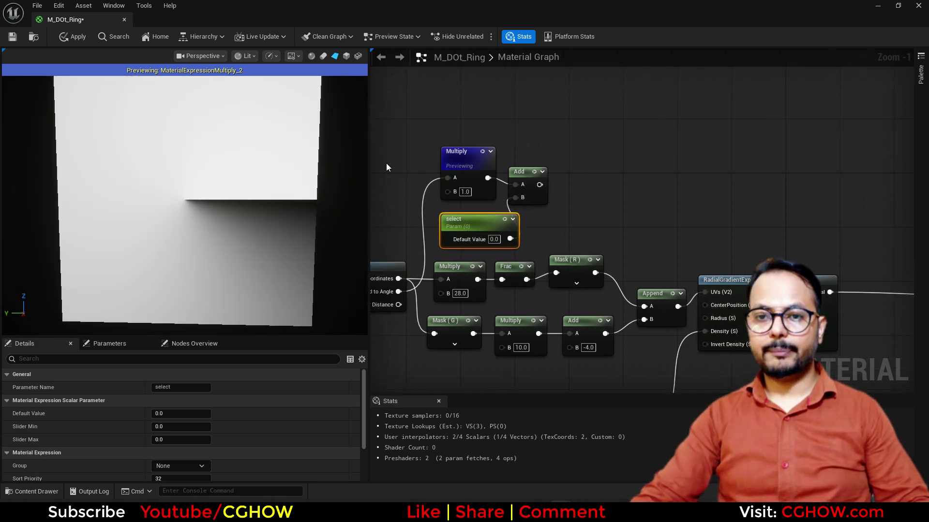
Step: Add a Frac node after the upper Add, align it with that node, and preview its result
left_click_drag(539, 184, 581, 164)
type("fra")
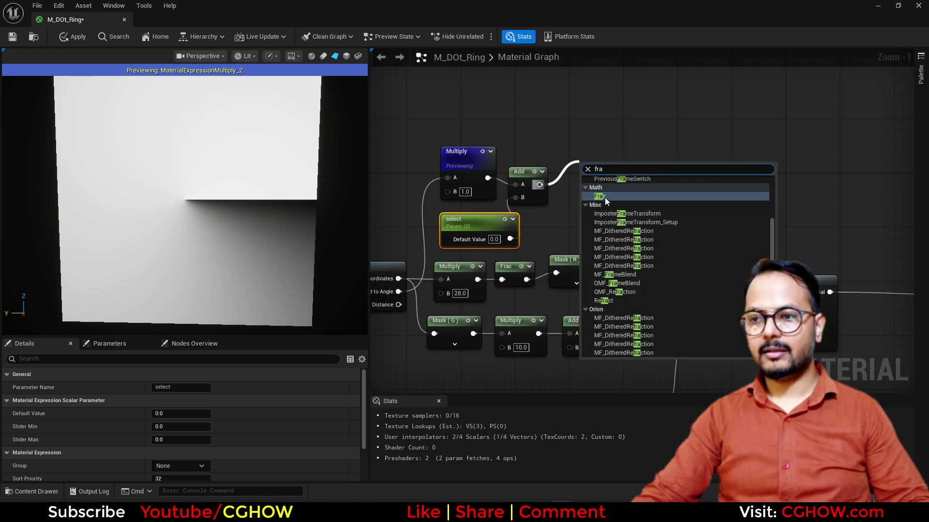
left_click(601, 196)
key("space")
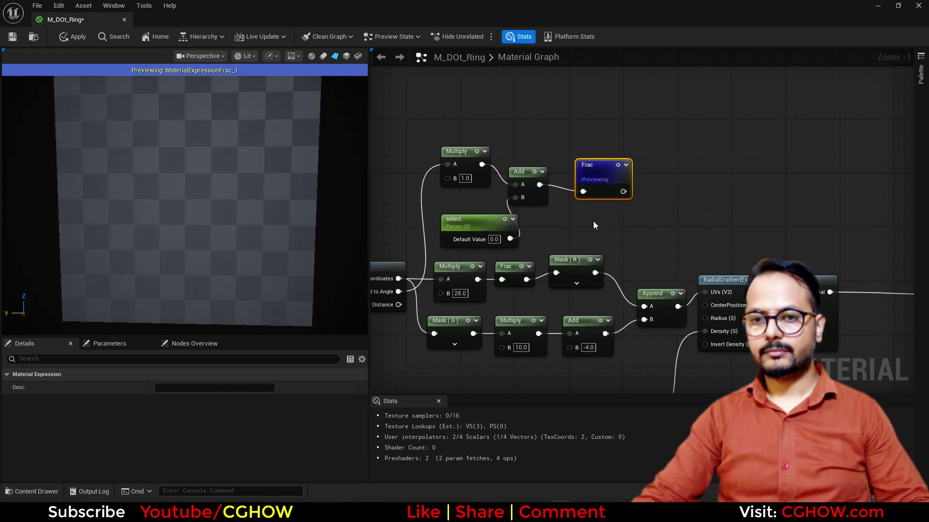
right_click_drag(595, 225, 560, 207)
left_click_drag(545, 150, 542, 150)
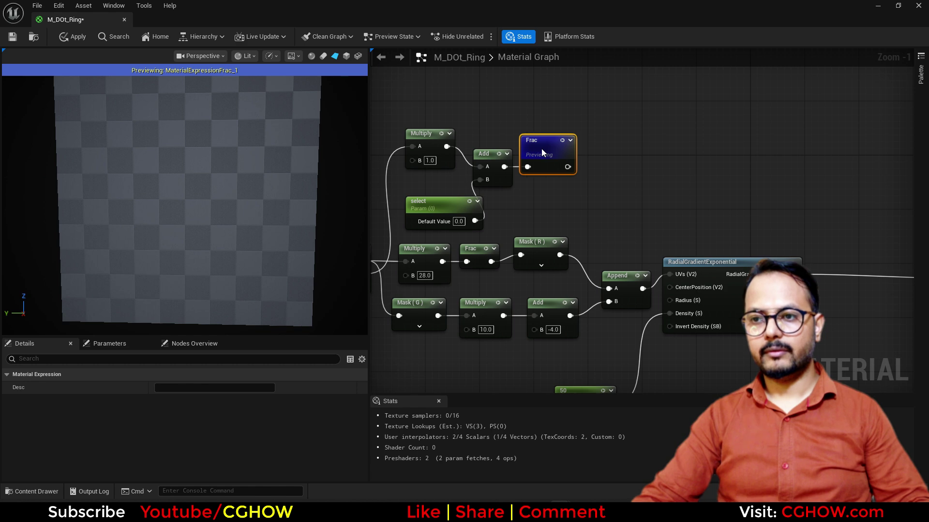
right_click_drag(534, 207, 499, 215)
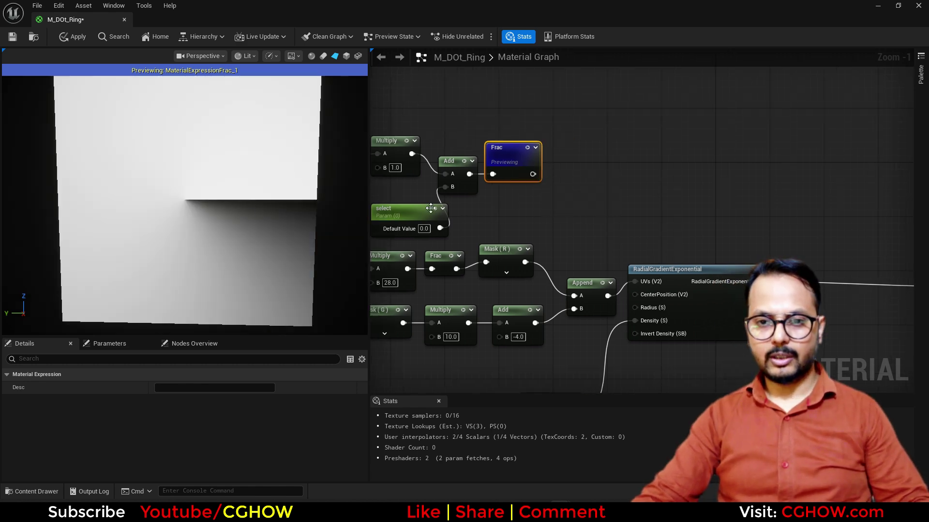
Step: Add a Step node with its Y input fed by the previewed Frac node
left_click_drag(532, 174, 557, 174)
type("ste")
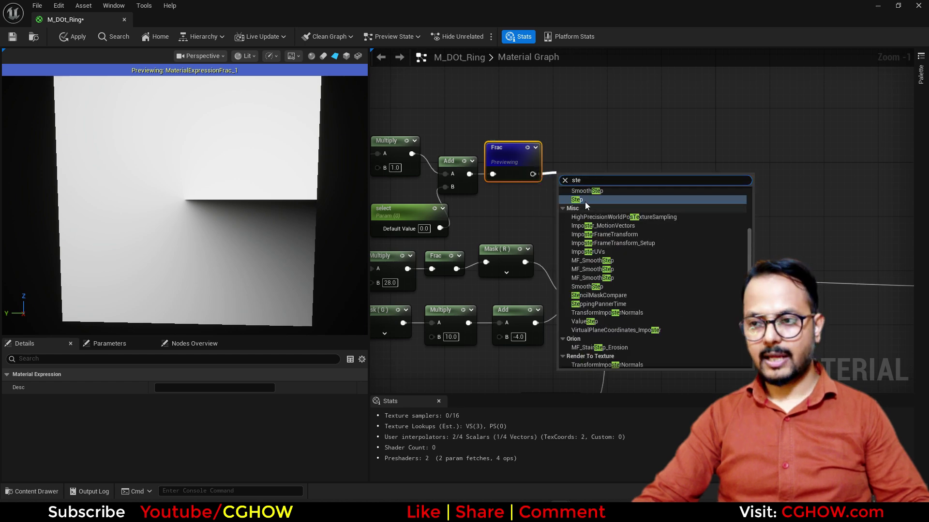
left_click(580, 201)
right_click_drag(529, 234, 603, 199)
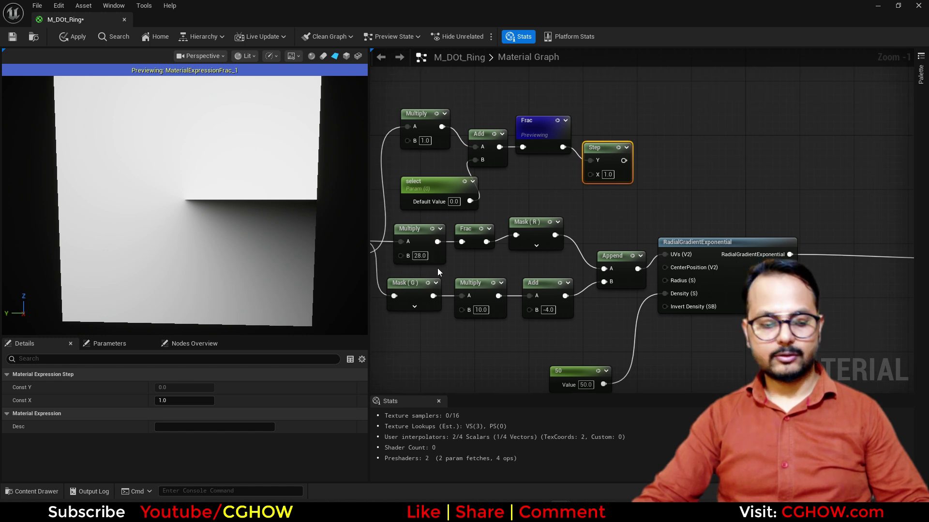
Step: Switch to Calculator, divide 1 by 28, take the leading digits 0.03571 from the result, and close Calculator
key("super")
type("calculator")
key("Return")
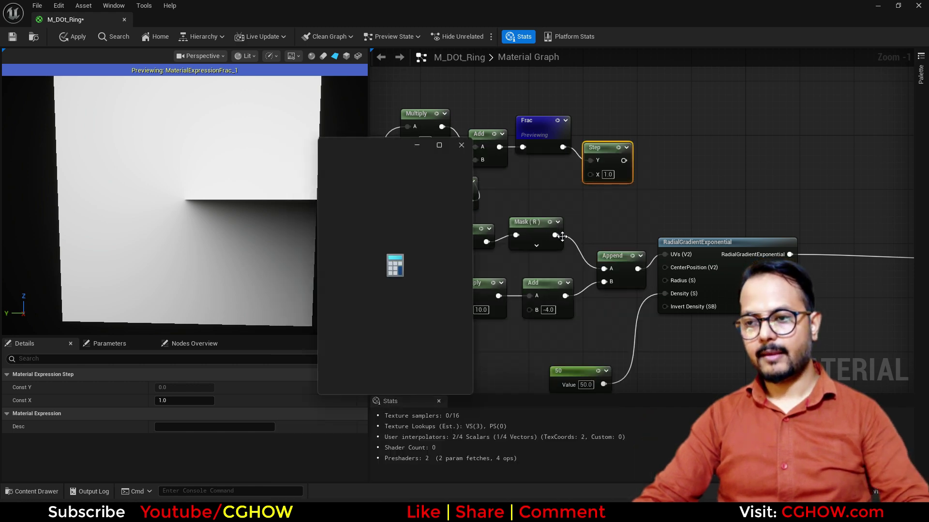
type("1/")
type("28")
key("Return")
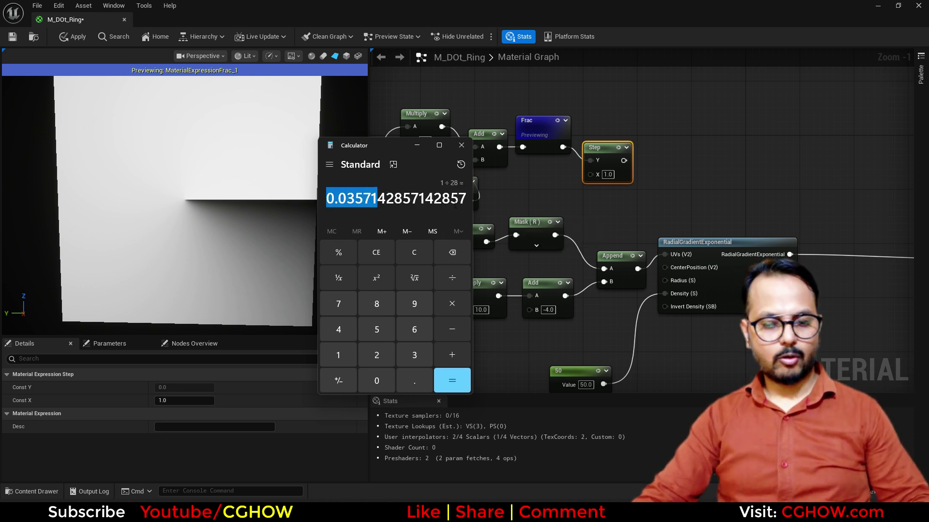
left_click(461, 146)
Step: Set the Step node's X value to 0.03571 and preview the node's result
type("0.03571")
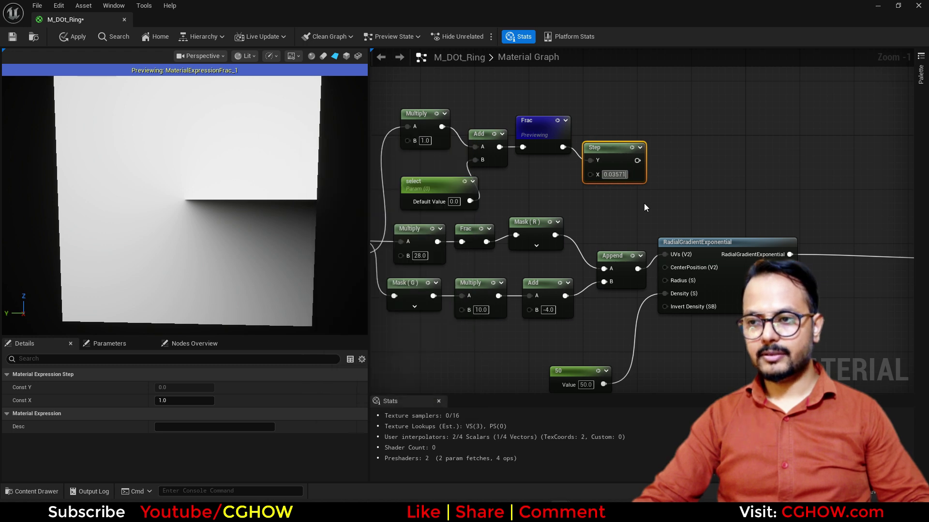
left_click(661, 198)
left_click(632, 147)
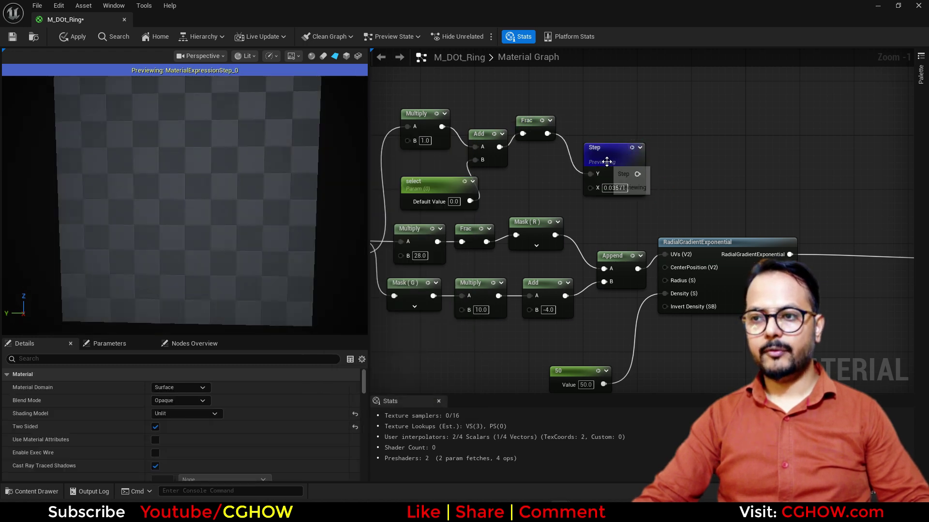
left_click_drag(595, 156, 600, 136)
right_click_drag(481, 209, 461, 229)
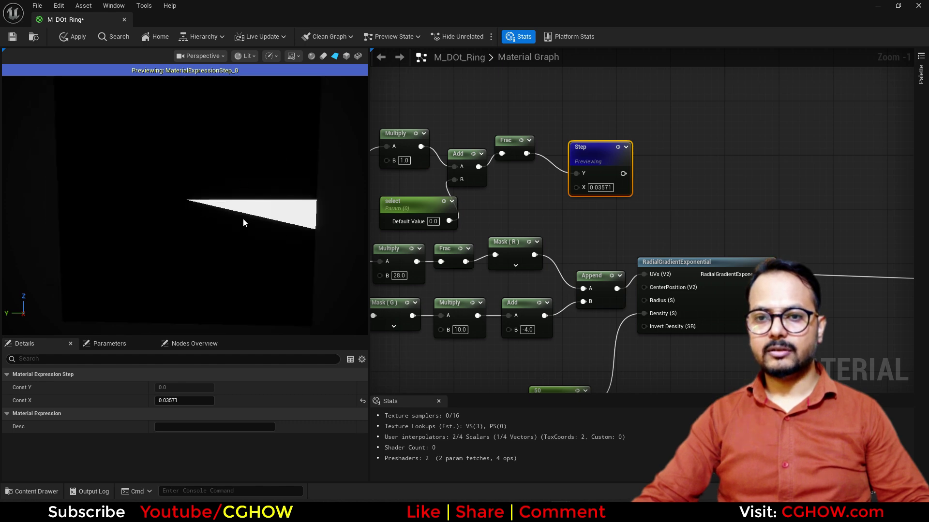
Step: Combine the Step and RadialGradientExponential outputs in a new Add node feeding the material's emissive input, and apply the material changes
right_click_drag(703, 208, 509, 208)
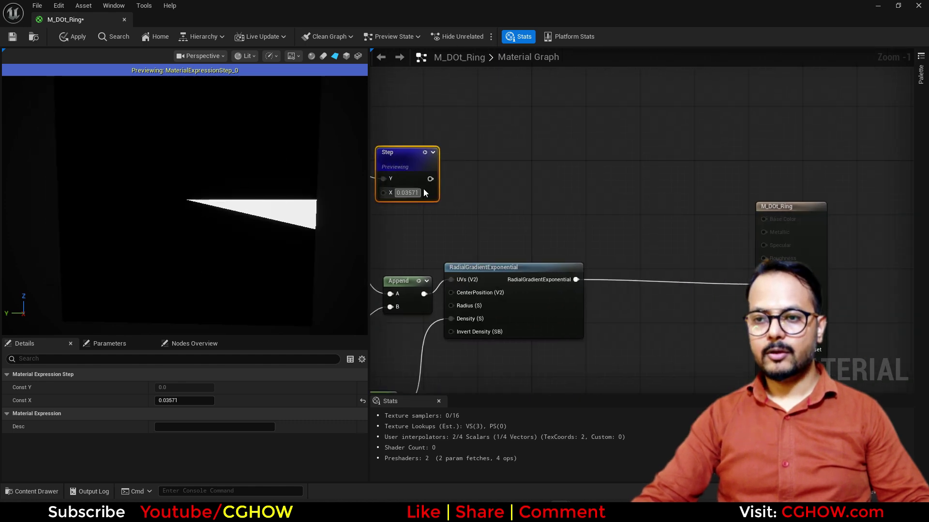
left_click_drag(426, 189, 540, 189)
right_click_drag(560, 216, 530, 224)
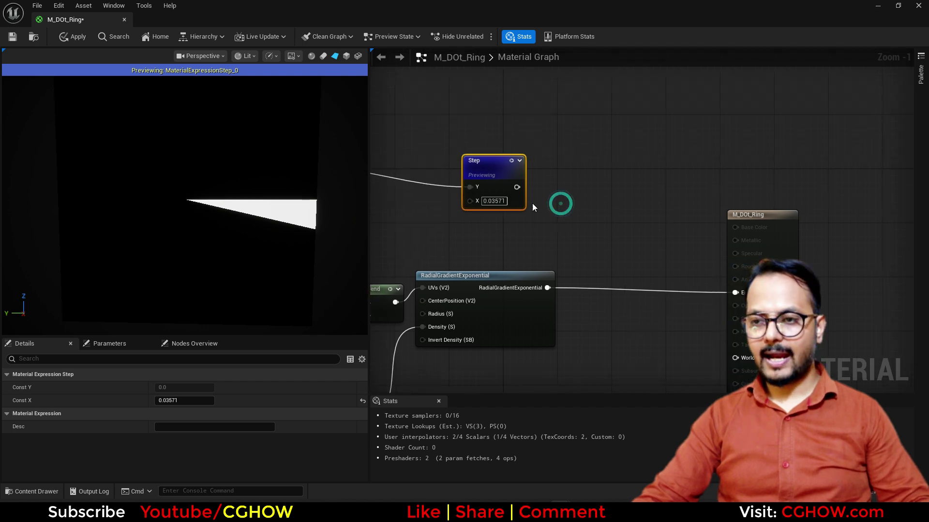
left_click(546, 207)
left_click_drag(547, 287, 716, 289, "ctrl")
scroll(484, 266, "down", 2)
right_click_drag(485, 266, 666, 235)
right_click_drag(466, 197, 546, 198)
left_click(71, 38)
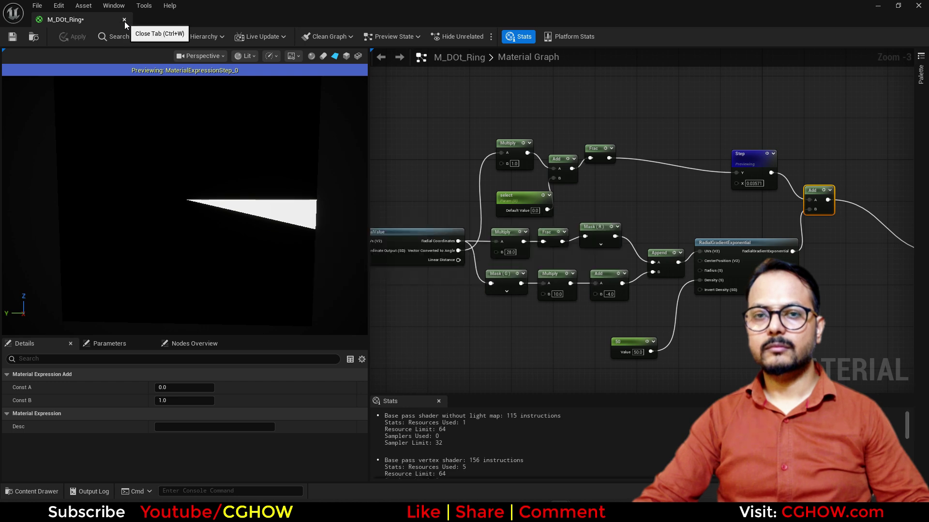
Step: Dock the M_DOt_Ring material editor beside the Untitled level and locate the material asset in the Content Browser
left_click_drag(111, 20, 165, 24)
left_click(35, 40)
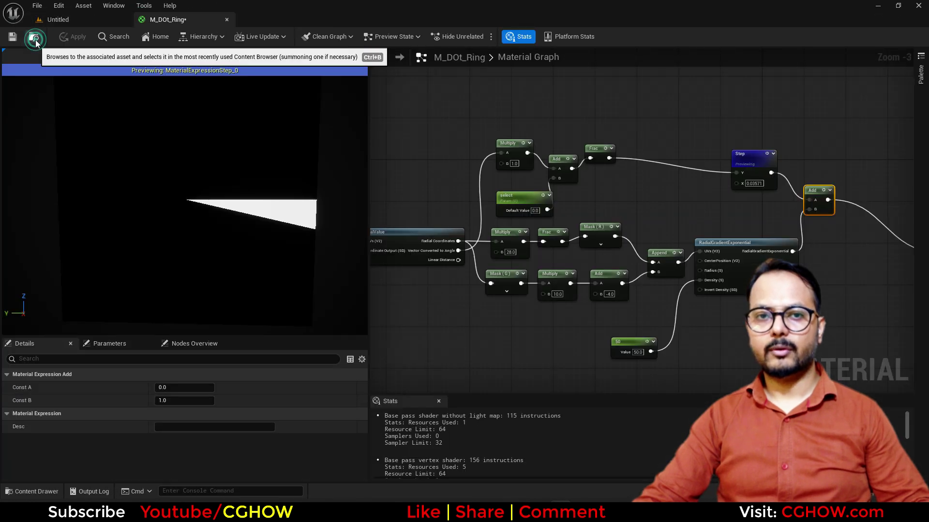